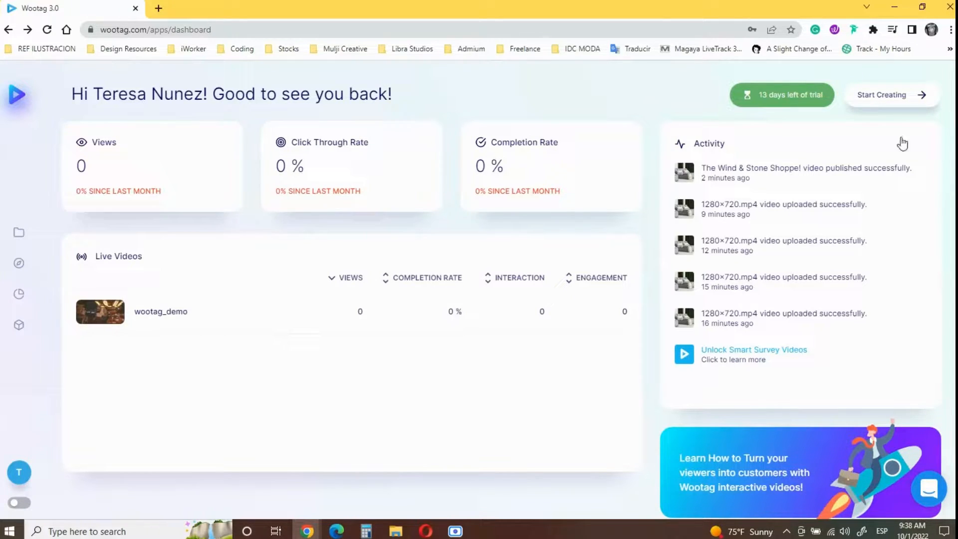
# Start a new creation, upload the video 1280x720.mp4, and open it for creating touchpoints
pyautogui.click(879, 95)
pyautogui.click(848, 139)
pyautogui.click(571, 208)
pyautogui.click(792, 375)
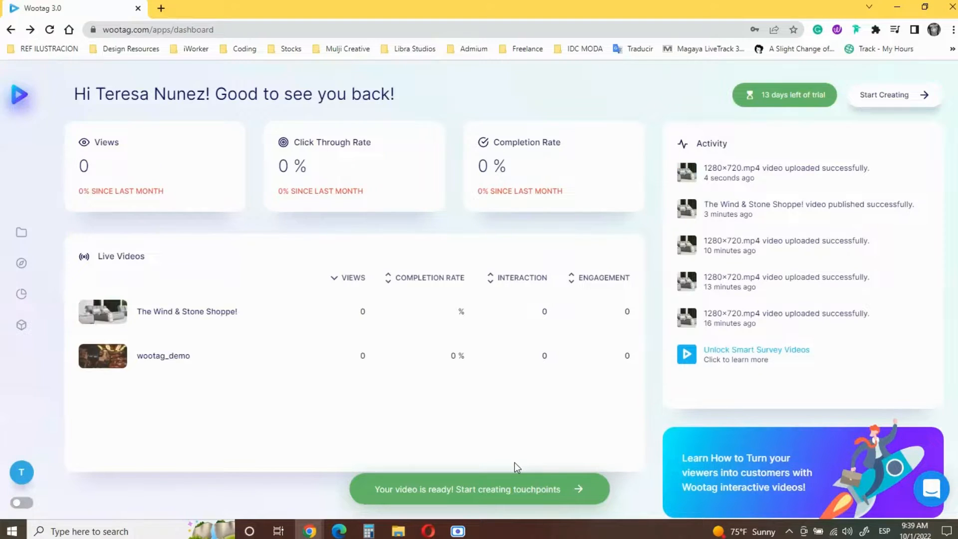
pyautogui.click(515, 479)
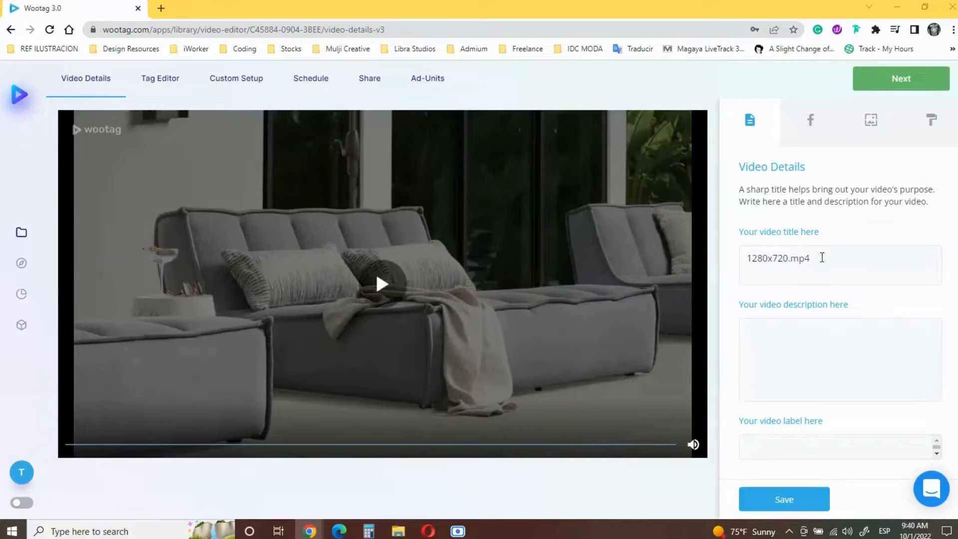
# Replace the video title with "The Wind & Stone Shoppe!"
pyautogui.click(823, 256)
pyautogui.moveTo(830, 257); pyautogui.dragTo(694, 259)
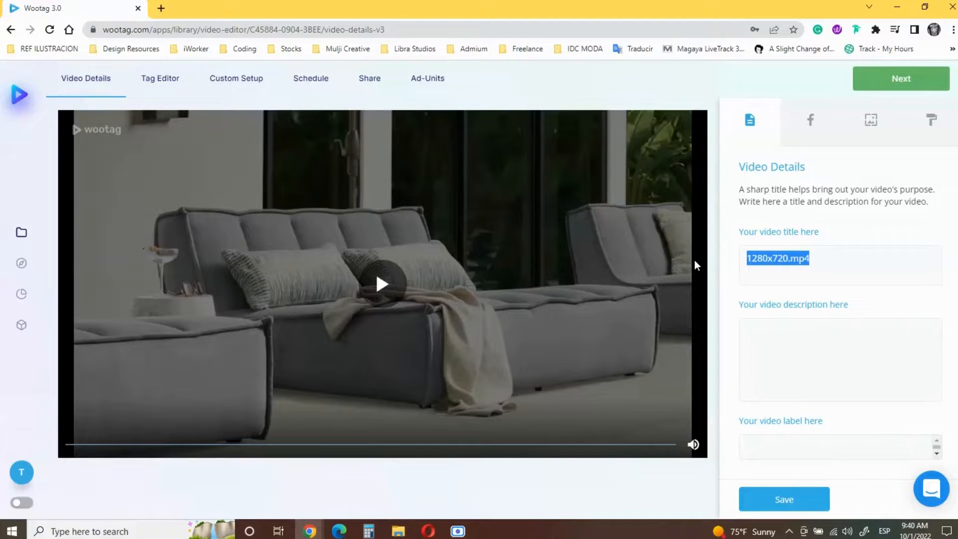
pyautogui.press('BackSpace')
pyautogui.write('The Wind & Stone Shoppe!')
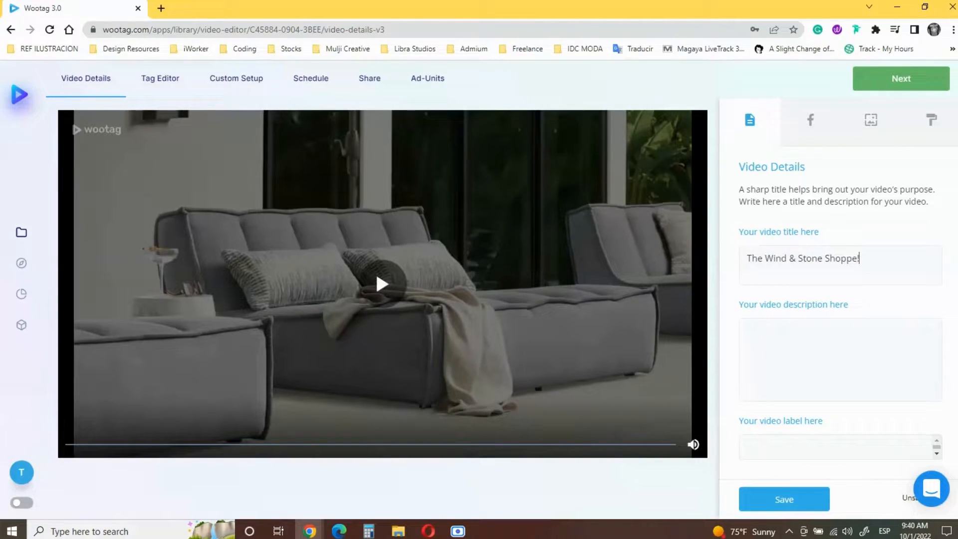
pyautogui.click(376, 271)
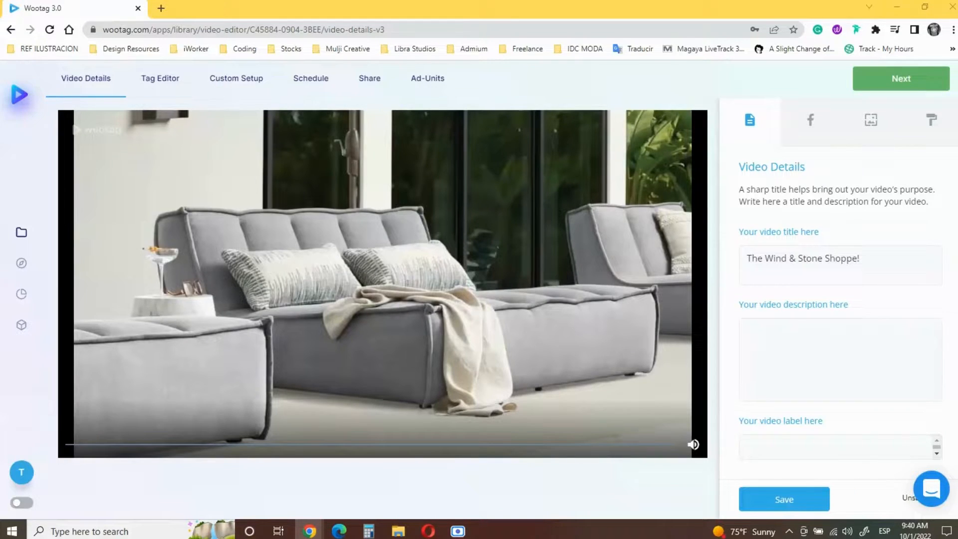
# Fill in the video description with the furniture category text from "Living Area Bedroom Office Dining" through "Accent Chairs. bedroom. Beds." and save the details
pyautogui.click(774, 338)
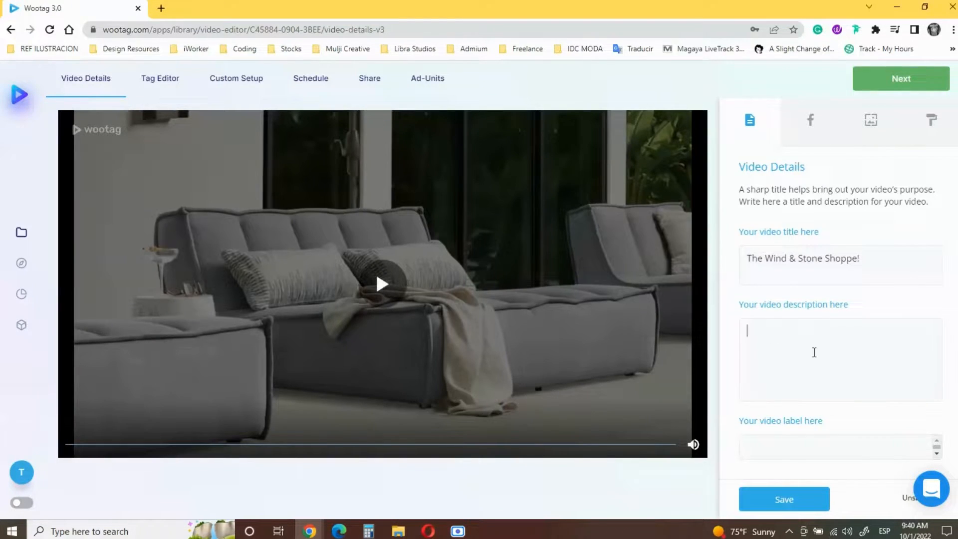
pyautogui.write('Living Area Bedroom Office Dining Outdoor Lighting Decor. Living Area. Sofas & Sectionals. Coffee Tables. Side Tables. Accent Chairs. bedroom. Beds.')
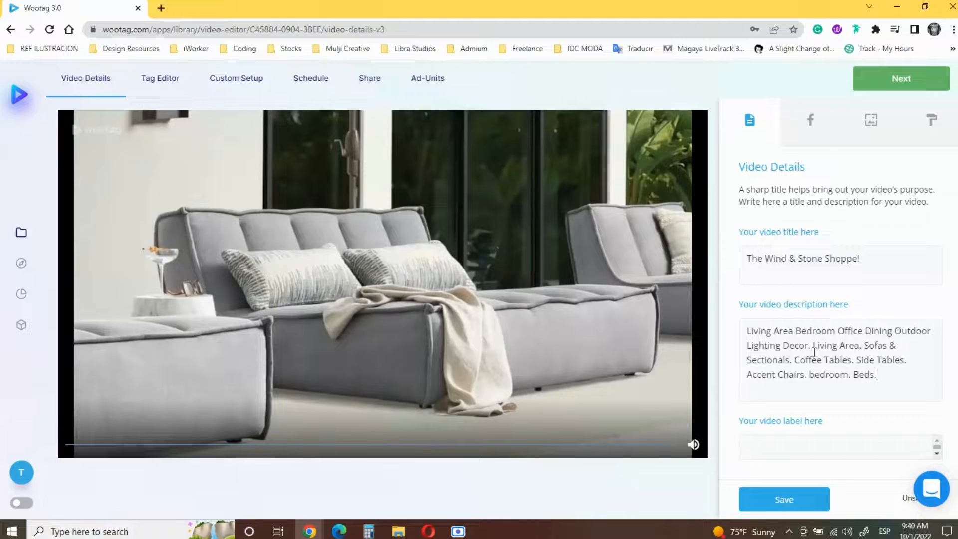
pyautogui.click(789, 500)
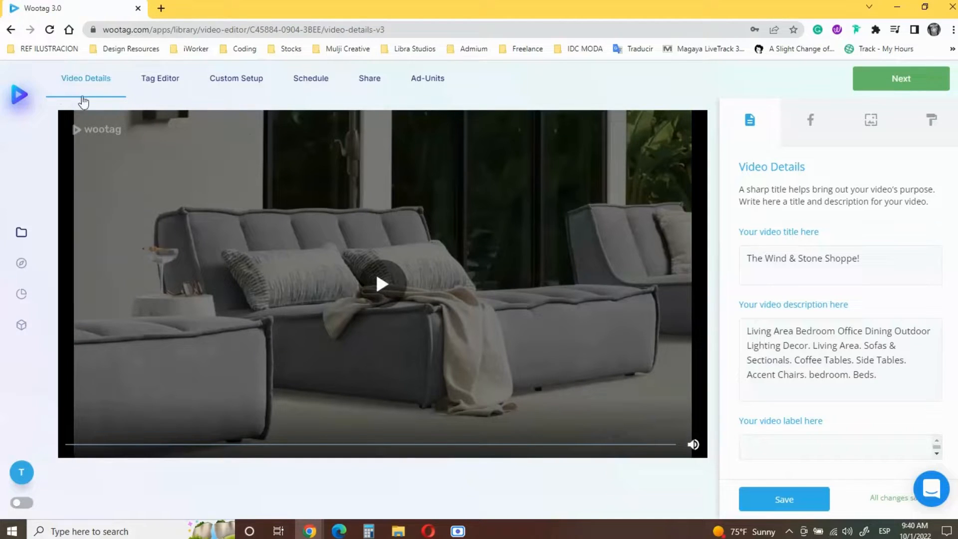
# In the tag editor, play the video to the Porto Outdoor Double Chase scene, pause it, and create a new tag
pyautogui.click(171, 78)
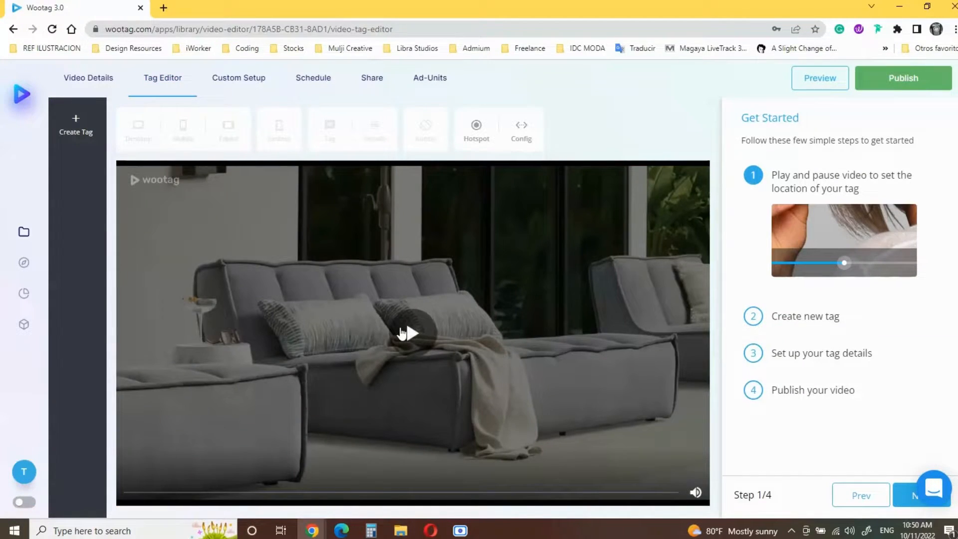
pyautogui.click(402, 334)
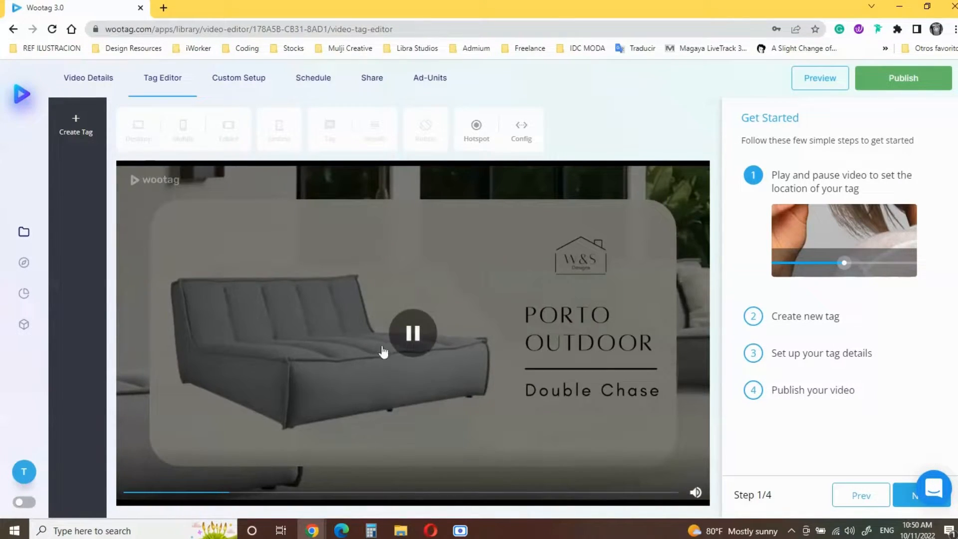
pyautogui.click(407, 333)
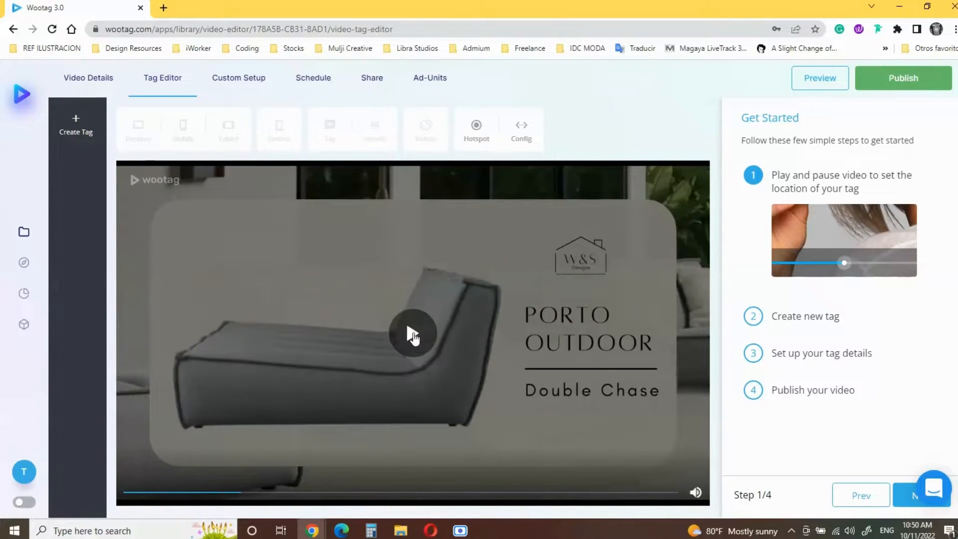
pyautogui.click(75, 127)
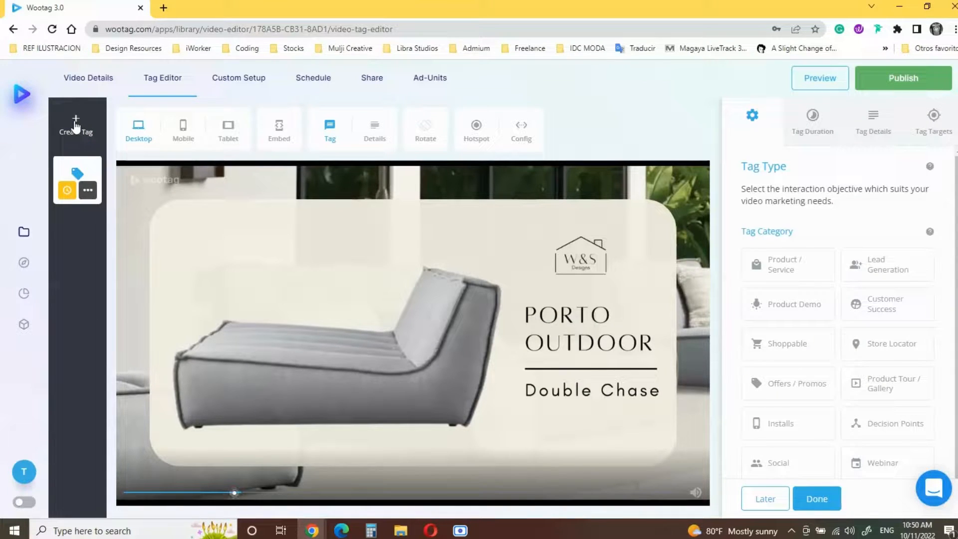
pyautogui.click(786, 258)
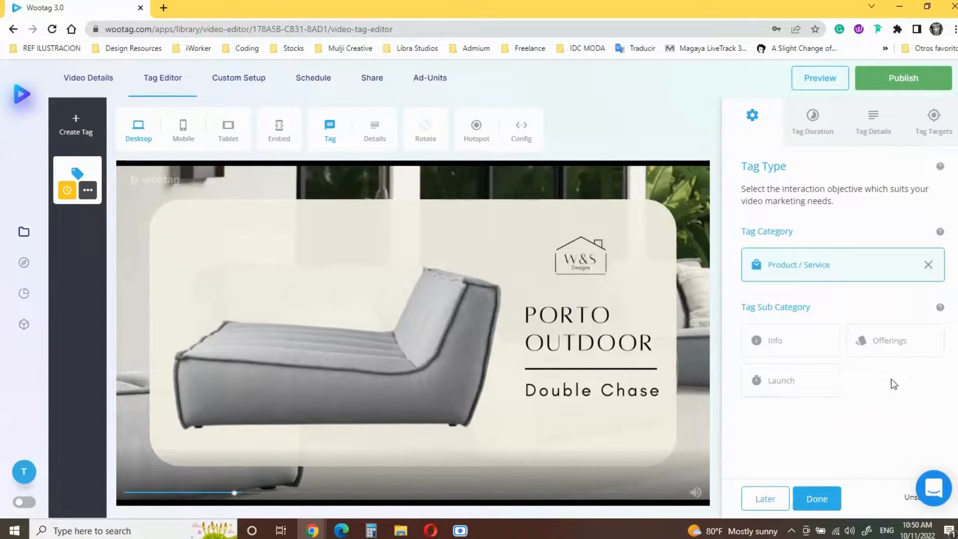
pyautogui.click(927, 265)
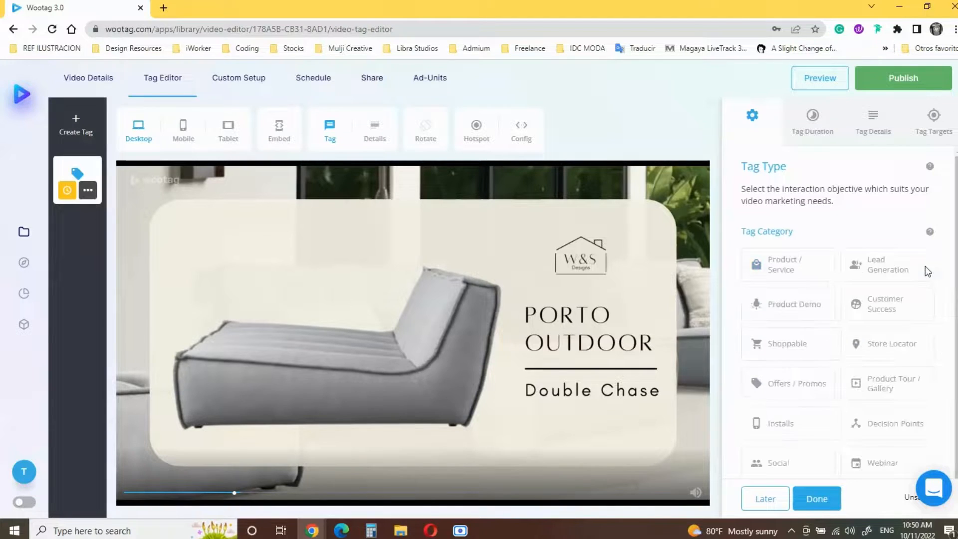
pyautogui.click(913, 267)
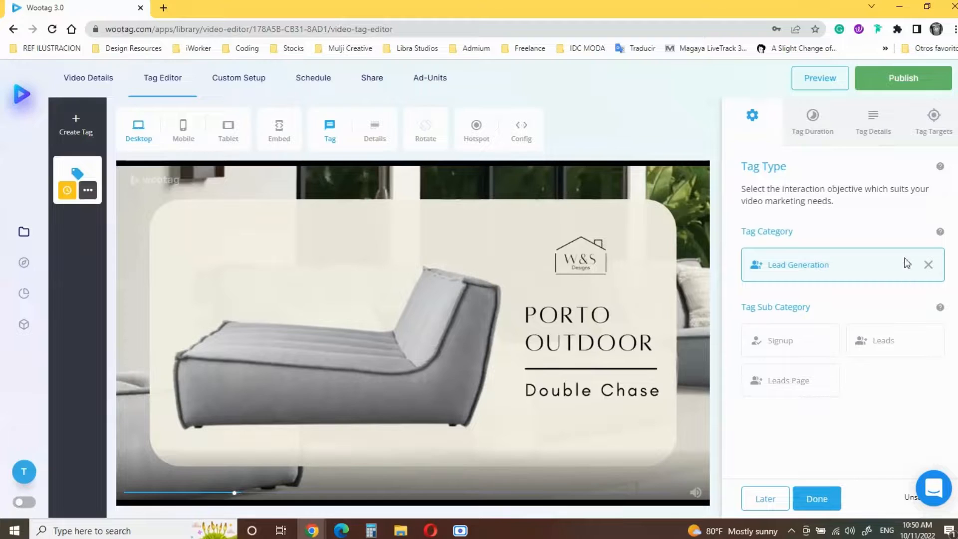
pyautogui.click(928, 265)
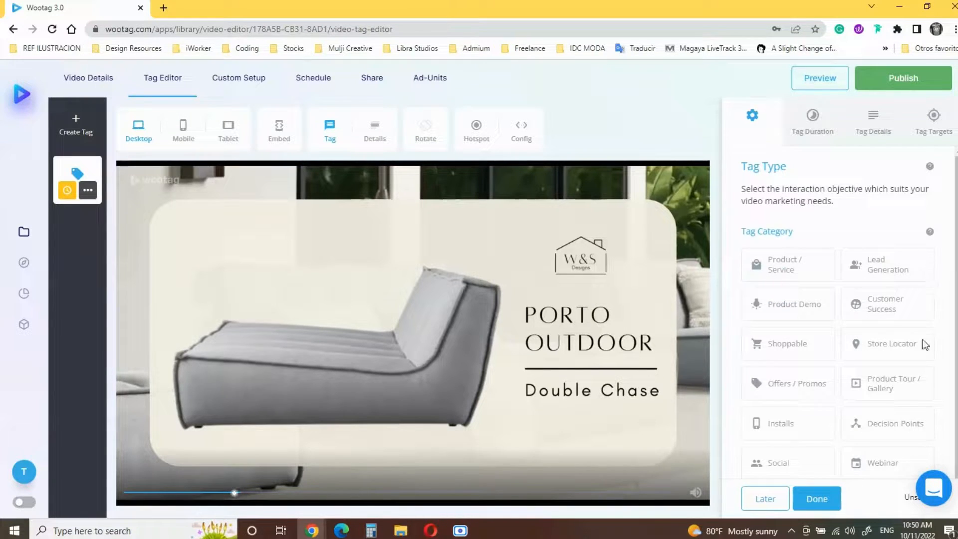
pyautogui.click(898, 425)
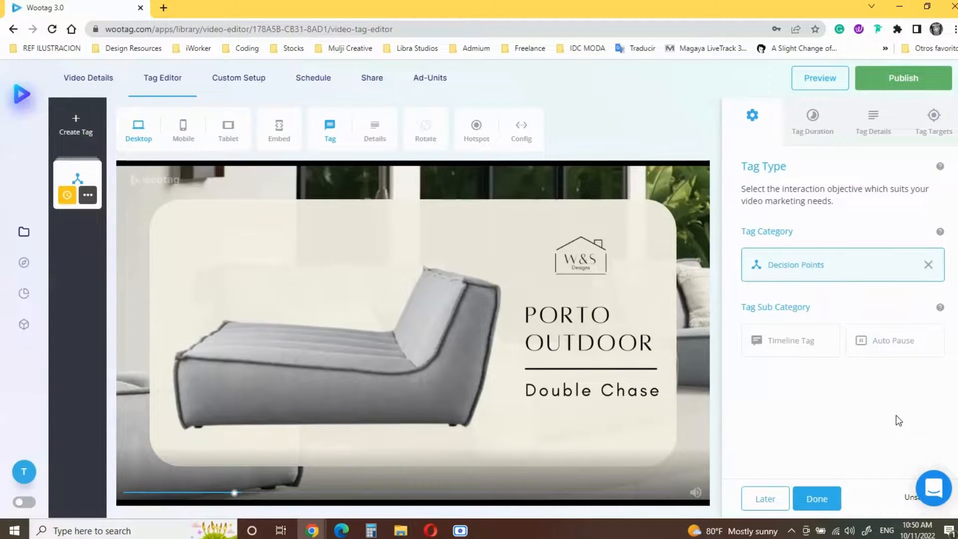
pyautogui.click(928, 265)
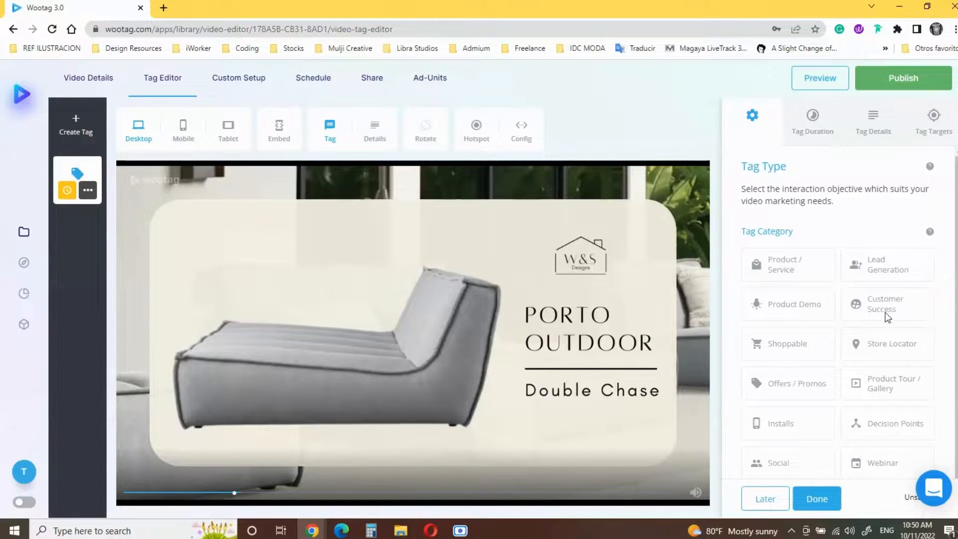
# Make the tag a Shoppable tag of the Purchase type and paste the porto-outdoor-double-chase product page as its site link
pyautogui.click(800, 338)
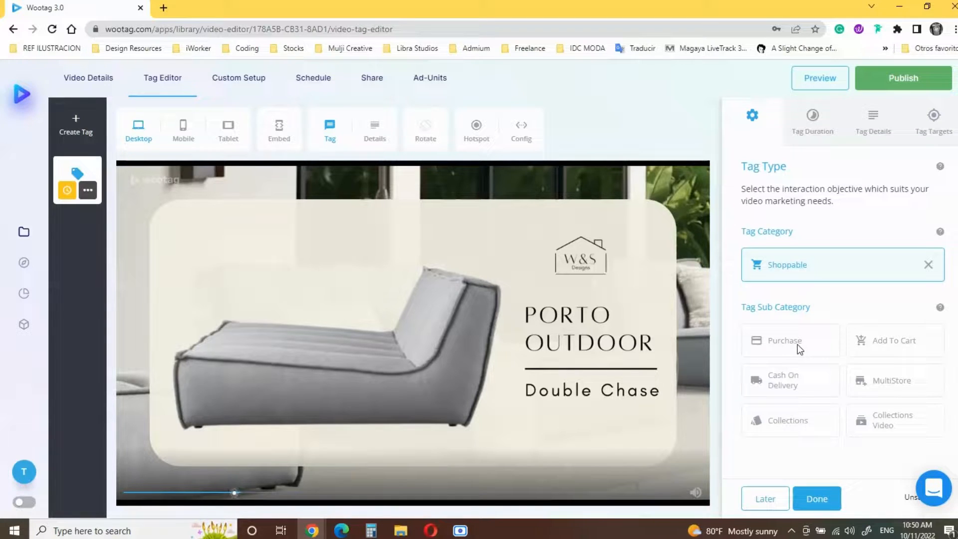
pyautogui.click(798, 344)
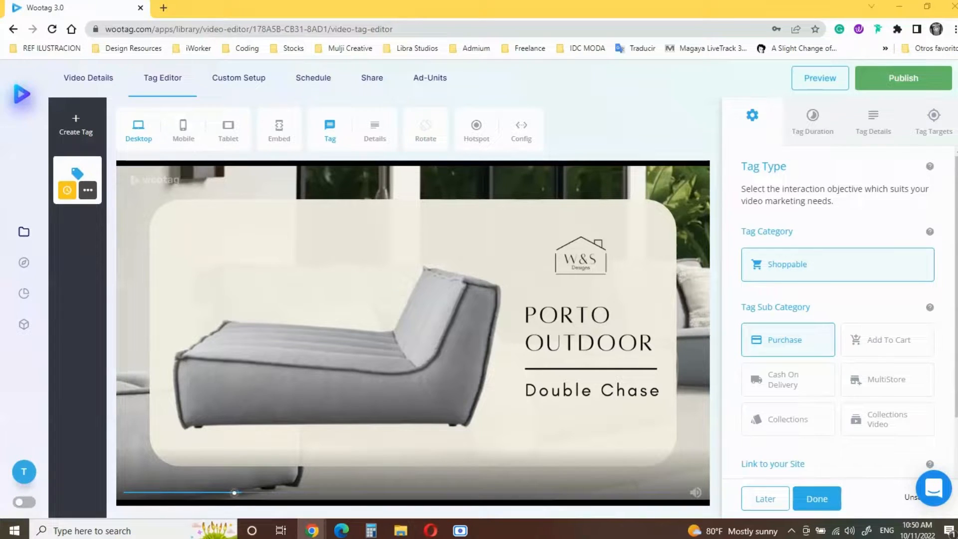
pyautogui.scroll(-2, 896, 397)
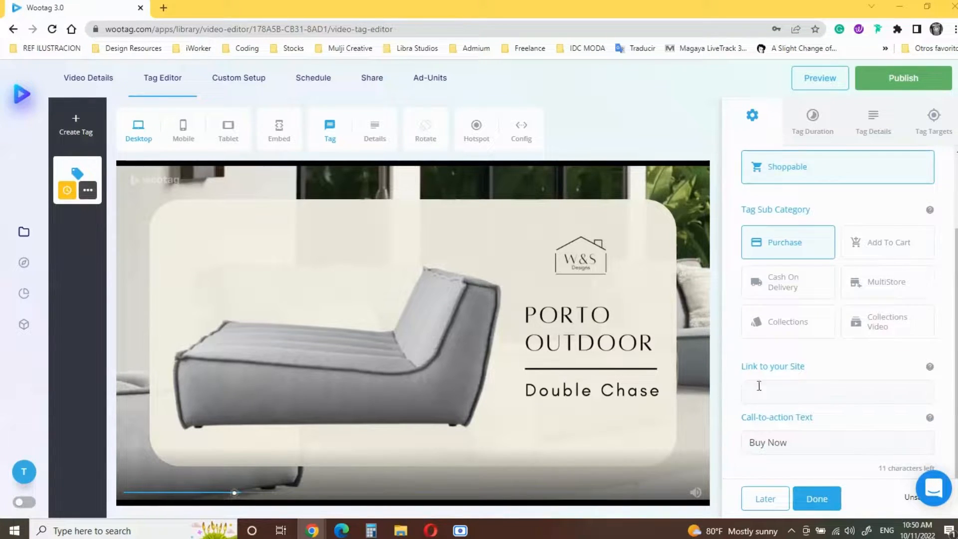
pyautogui.rightClick(790, 391)
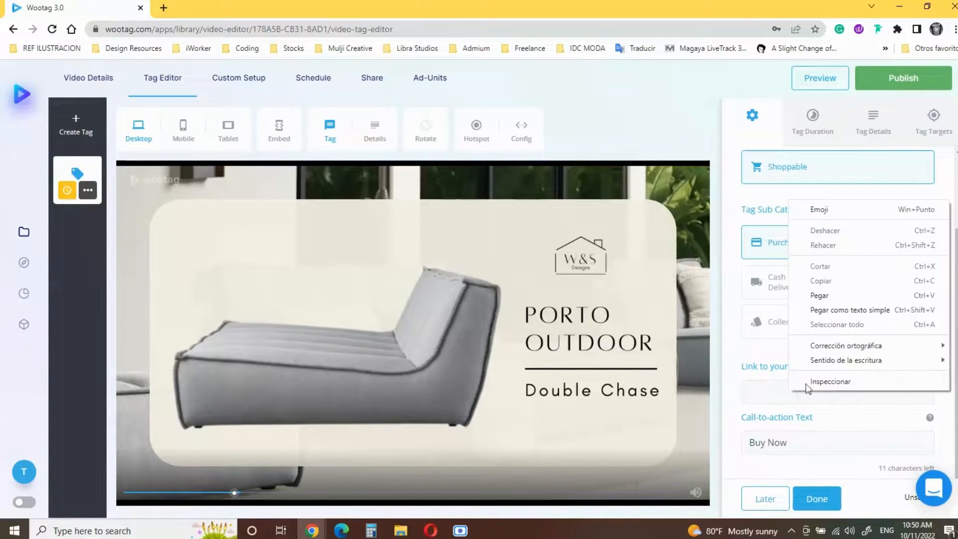
pyautogui.click(819, 296)
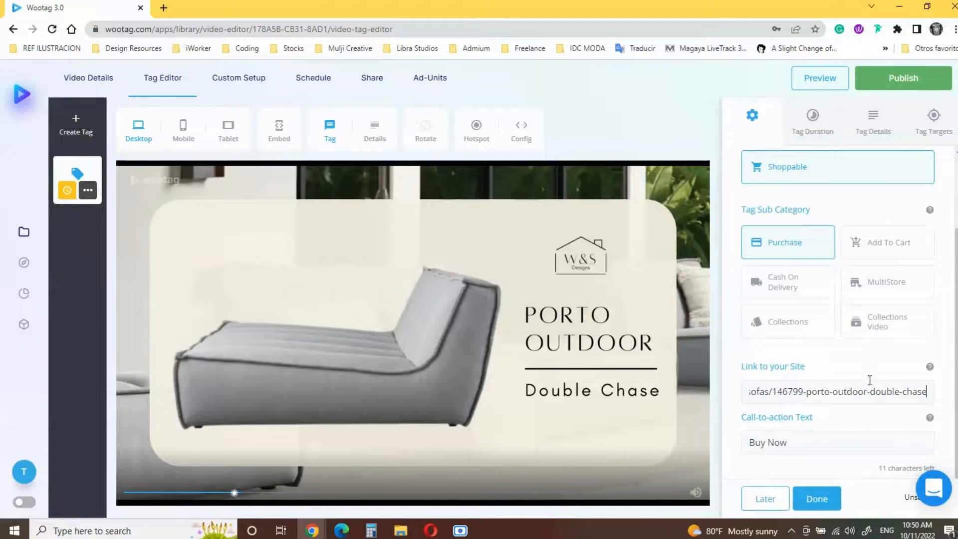
# Move the tag's start time near the beginning of the video, at 0.6 seconds
pyautogui.scroll(3, 871, 381)
pyautogui.click(804, 125)
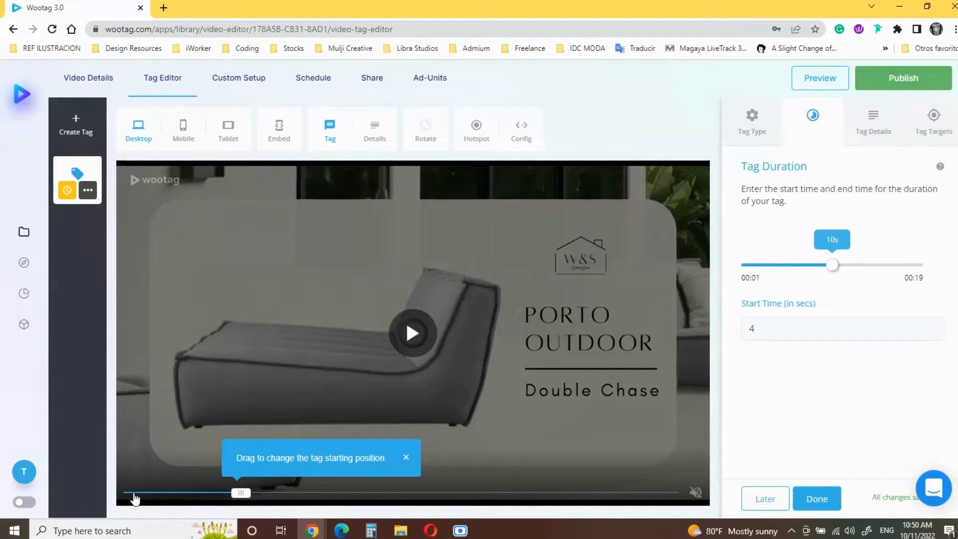
pyautogui.click(134, 497)
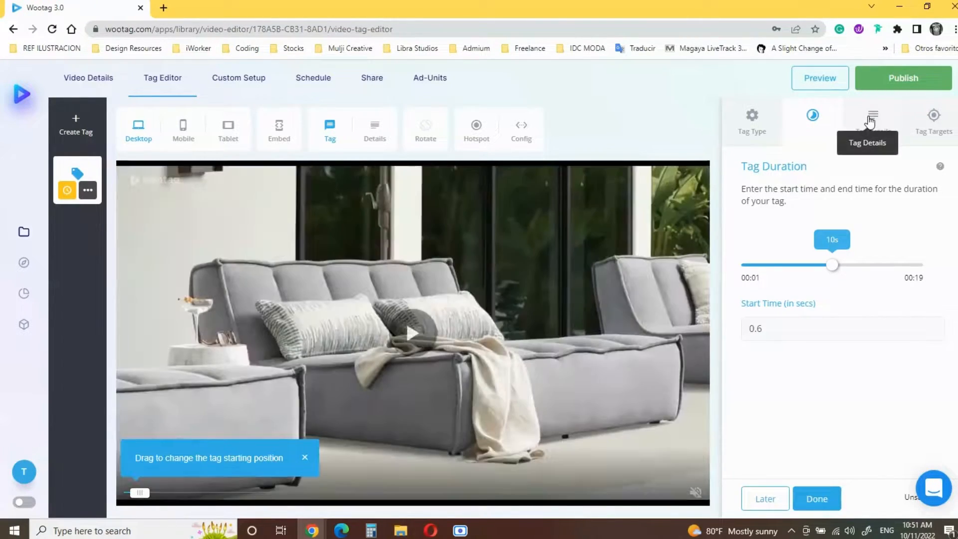
# Give the tag the preview title "Porto Outdoor Double Chase" and the preview image PortoOutdoorDoubleChase_-_thumbnail-removebg-preview
pyautogui.click(870, 122)
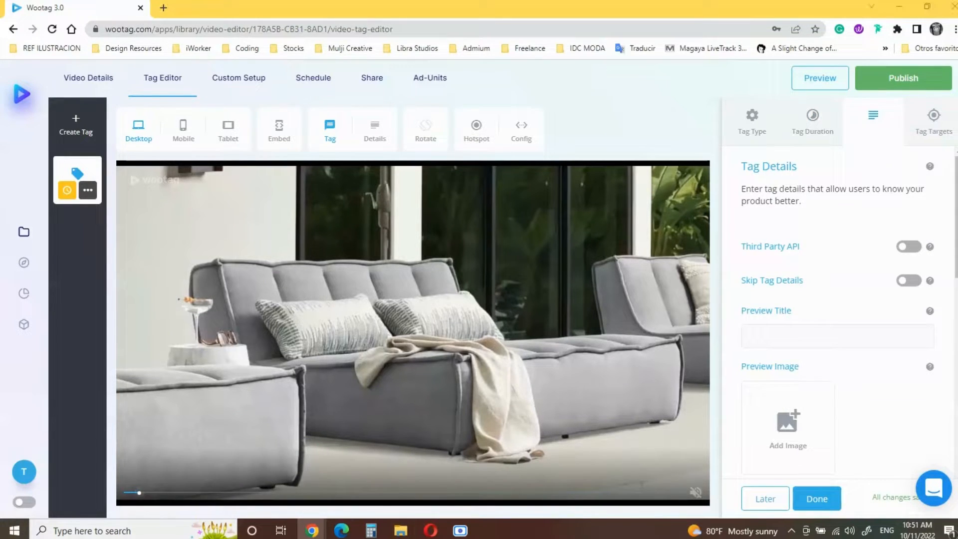
pyautogui.click(764, 335)
pyautogui.rightClick(764, 341)
pyautogui.click(795, 246)
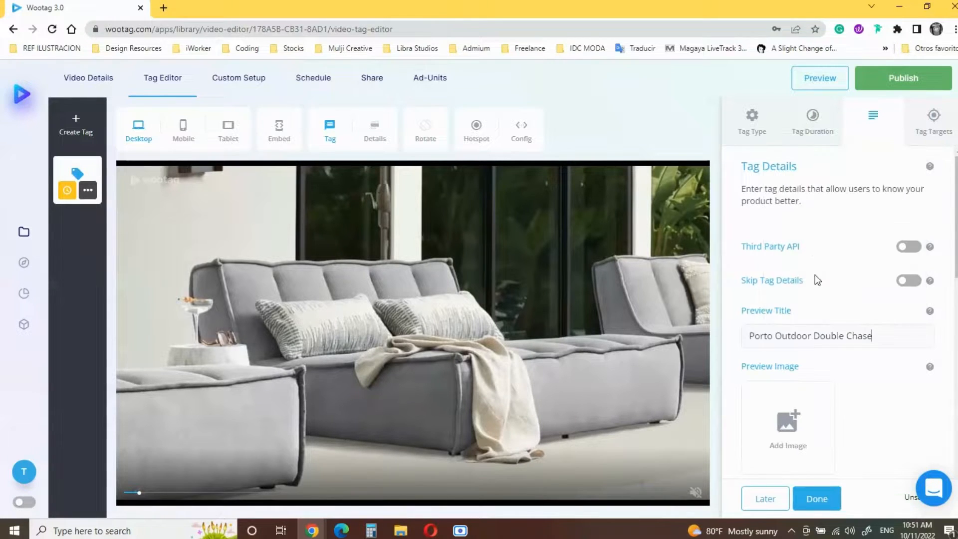
pyautogui.click(787, 412)
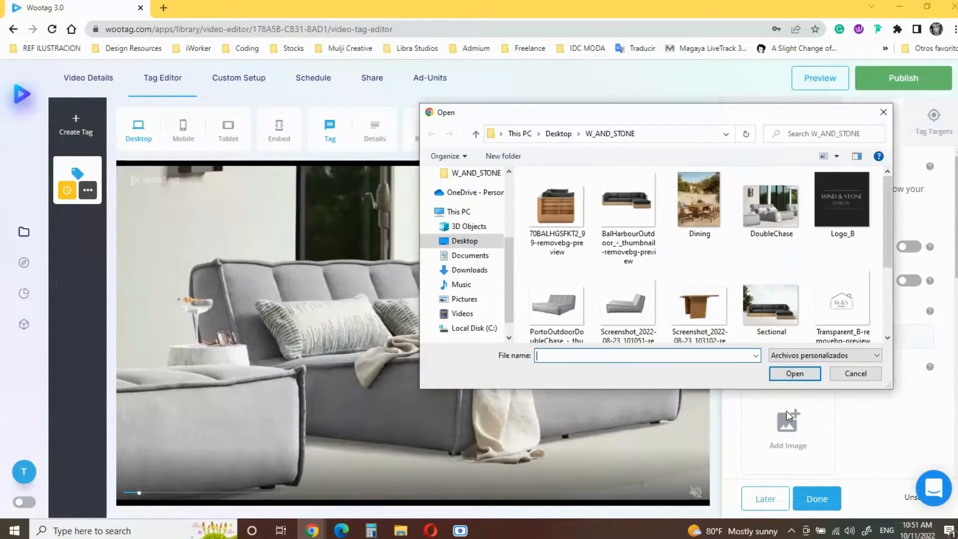
pyautogui.click(556, 304)
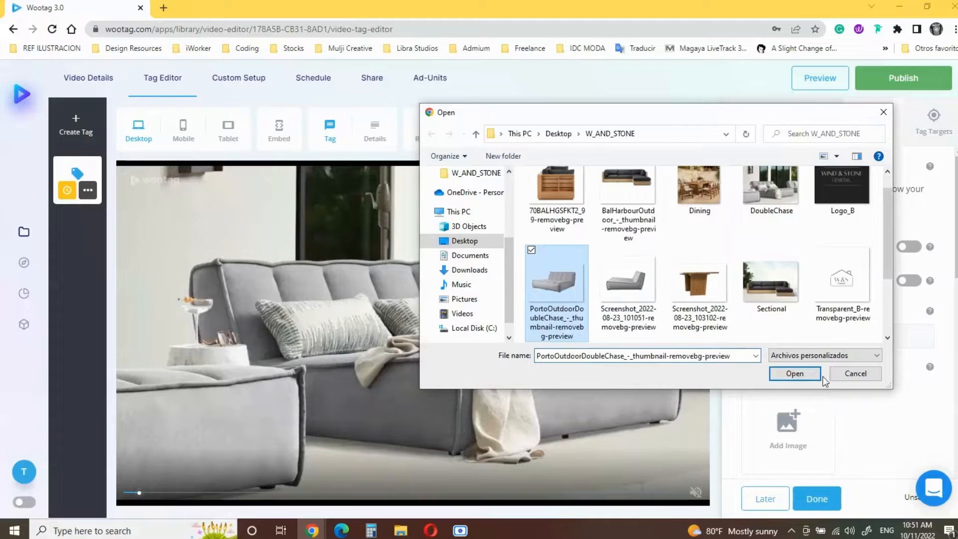
pyautogui.click(794, 374)
# Add the product picture Screenshot_2022-08-23_101051-removebg-preview to the tag's media
pyautogui.scroll(-3, 950, 435)
pyautogui.scroll(-5, 950, 429)
pyautogui.scroll(-1, 950, 419)
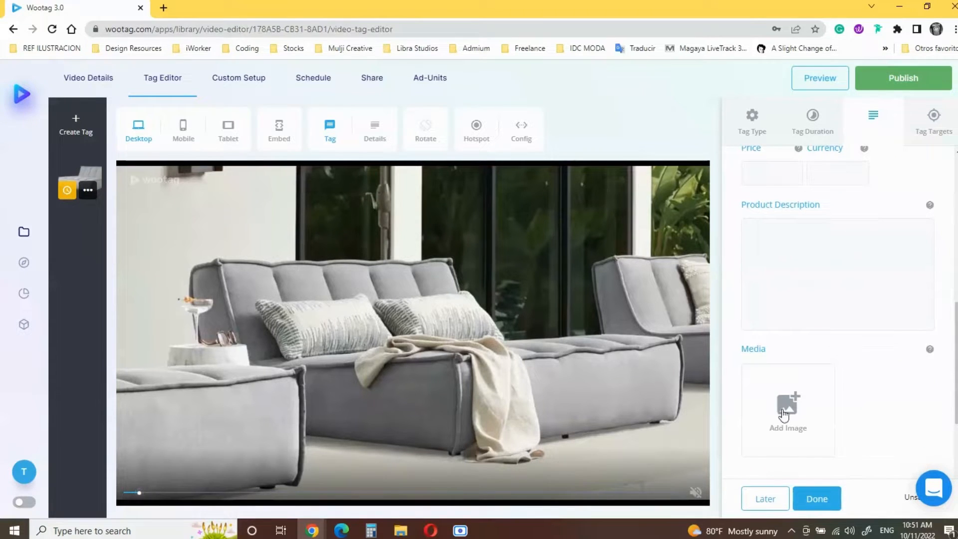
pyautogui.click(785, 413)
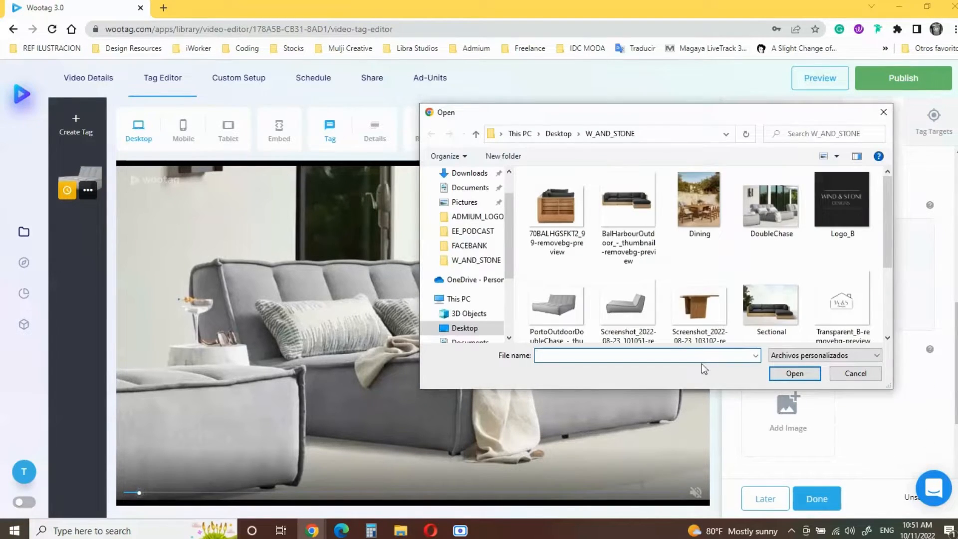
pyautogui.click(640, 297)
pyautogui.click(787, 375)
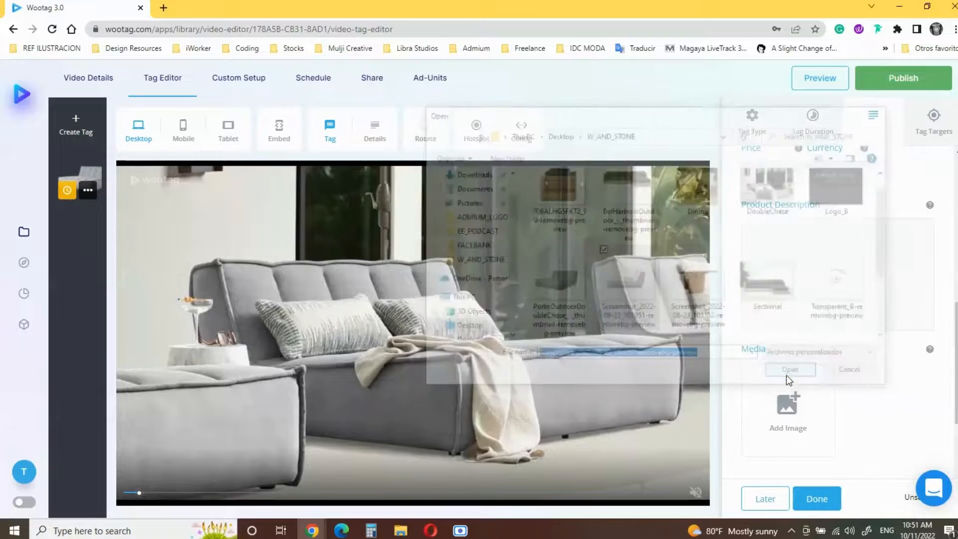
# Add the custom tag color with HEX code #cbbfb3
pyautogui.scroll(-3, 787, 376)
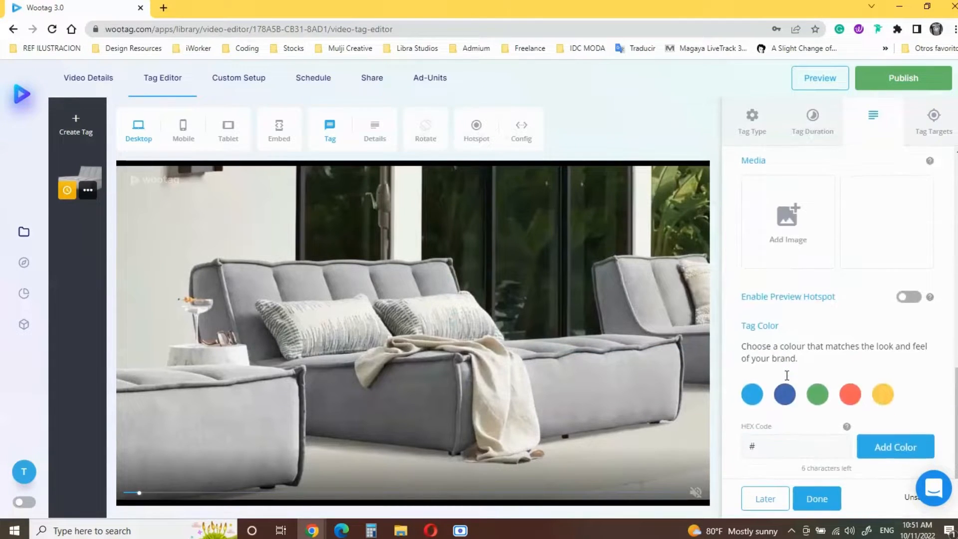
pyautogui.click(801, 450)
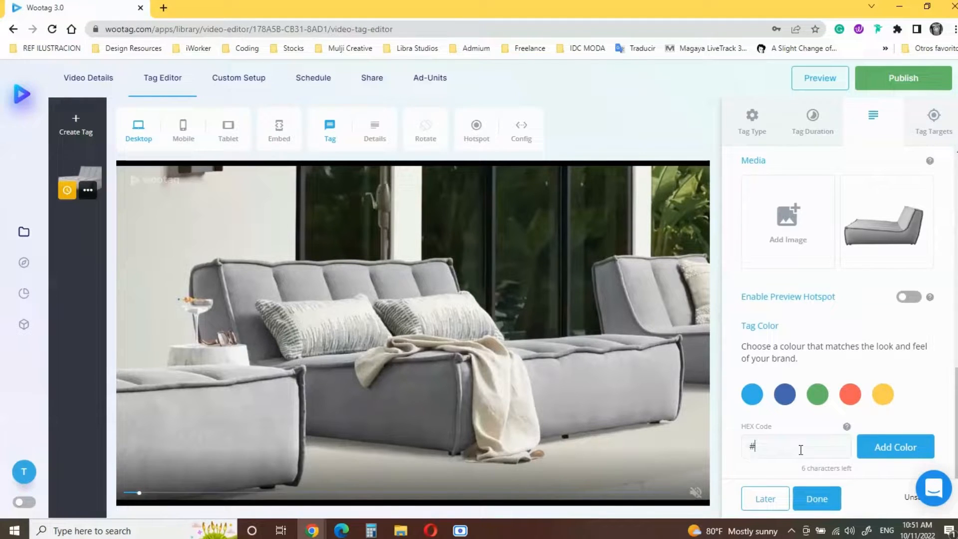
pyautogui.write('cbbfb3')
pyautogui.click(910, 449)
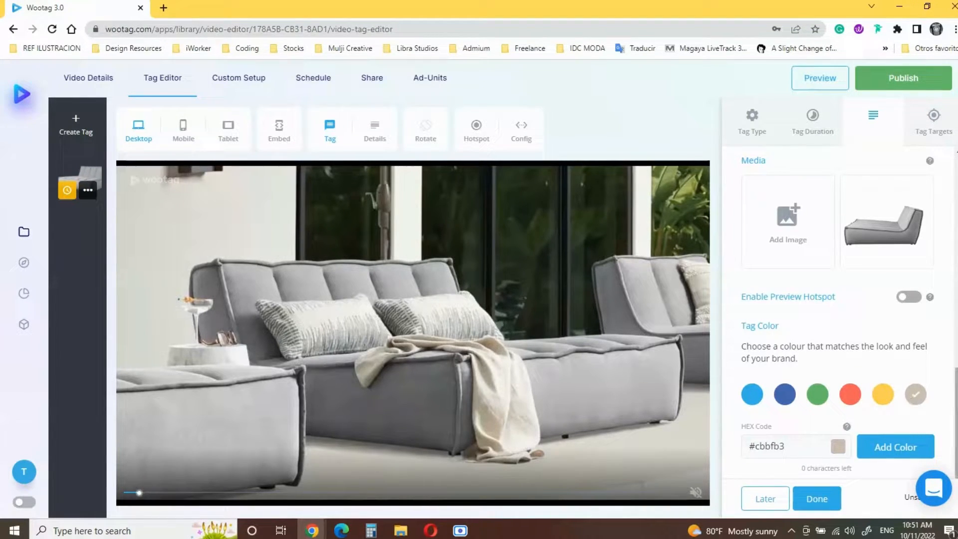
# Enable Skip Tag Details, target the tag to desktop and tablet devices, and finish the tag
pyautogui.moveTo(955, 393); pyautogui.dragTo(955, 180)
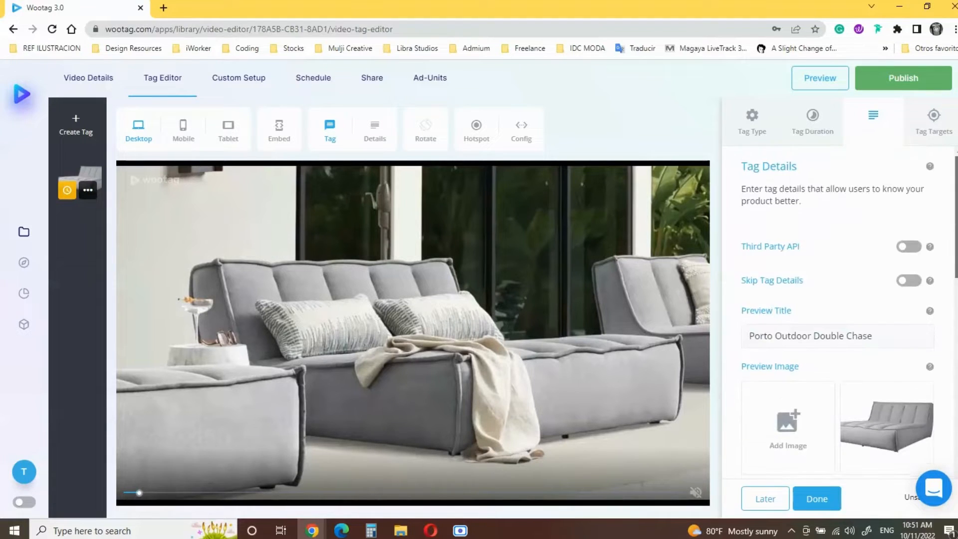
pyautogui.click(901, 285)
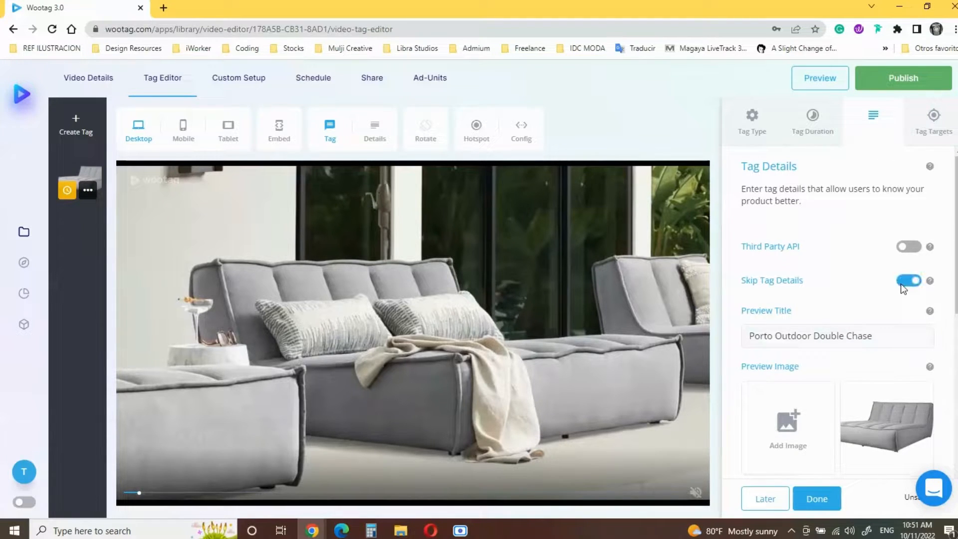
pyautogui.click(934, 119)
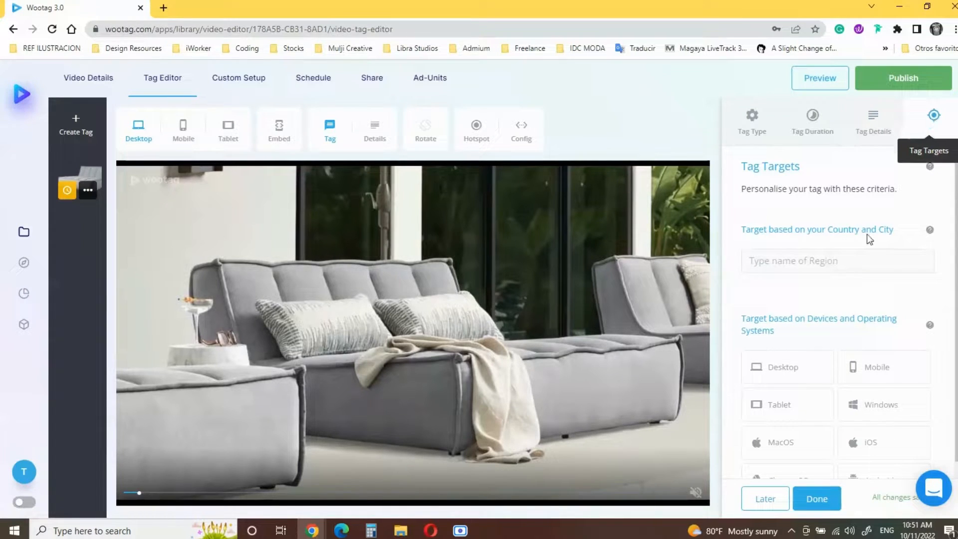
pyautogui.click(778, 373)
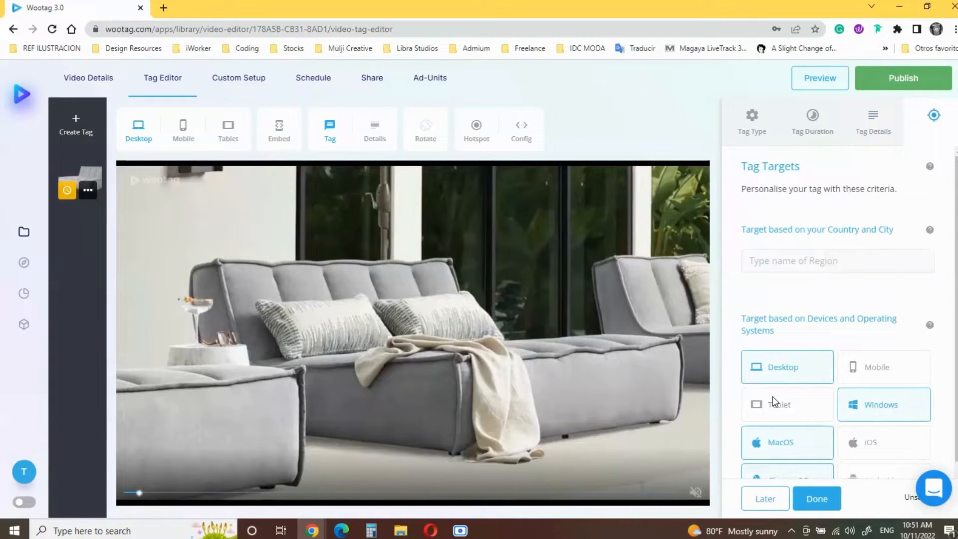
pyautogui.click(772, 397)
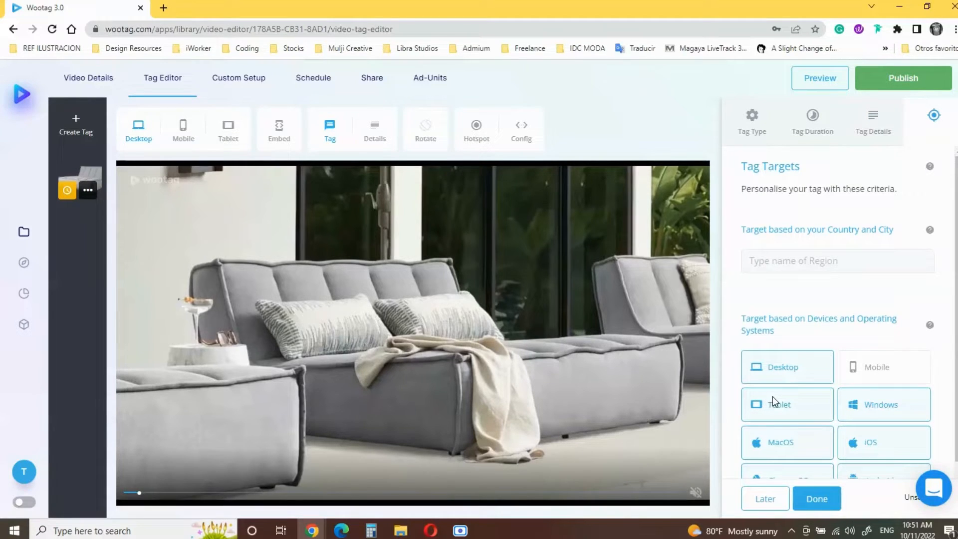
pyautogui.click(818, 499)
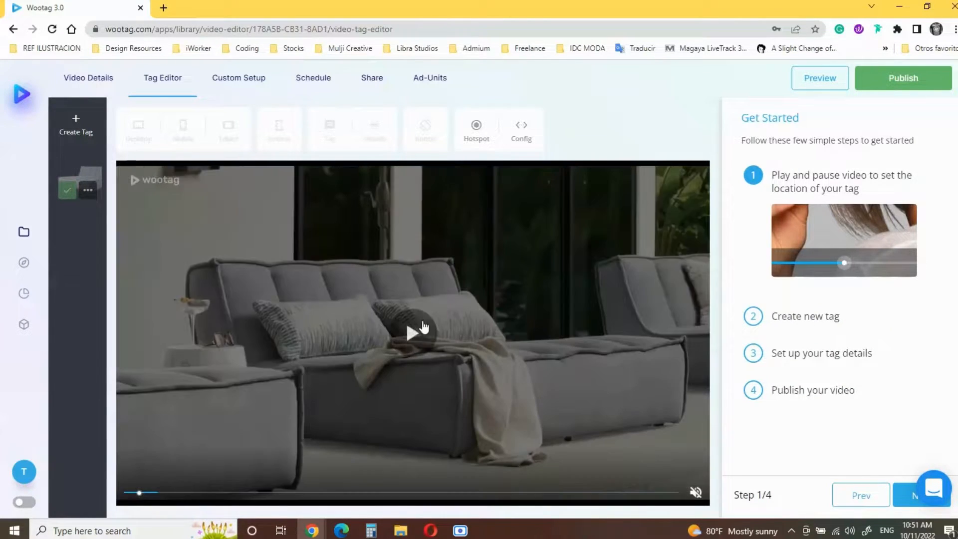
# Play the video up to the wooden sectional sofa with dark cushions, pause it and create a new tag there
pyautogui.click(445, 448)
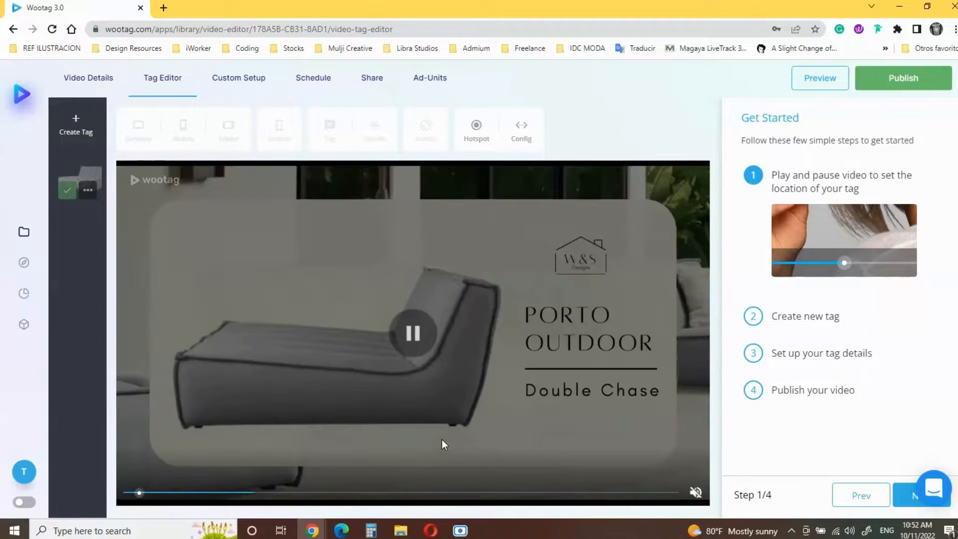
pyautogui.click(419, 333)
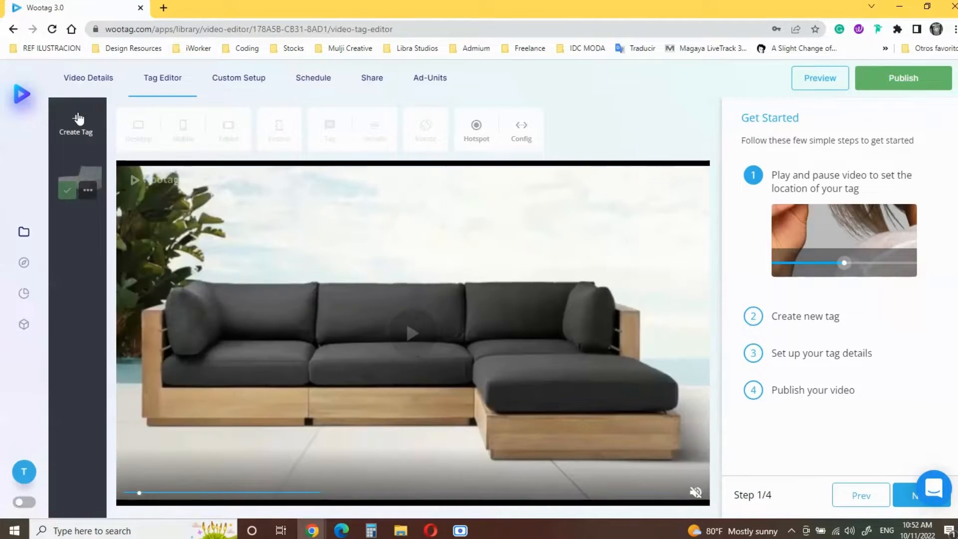
pyautogui.click(77, 120)
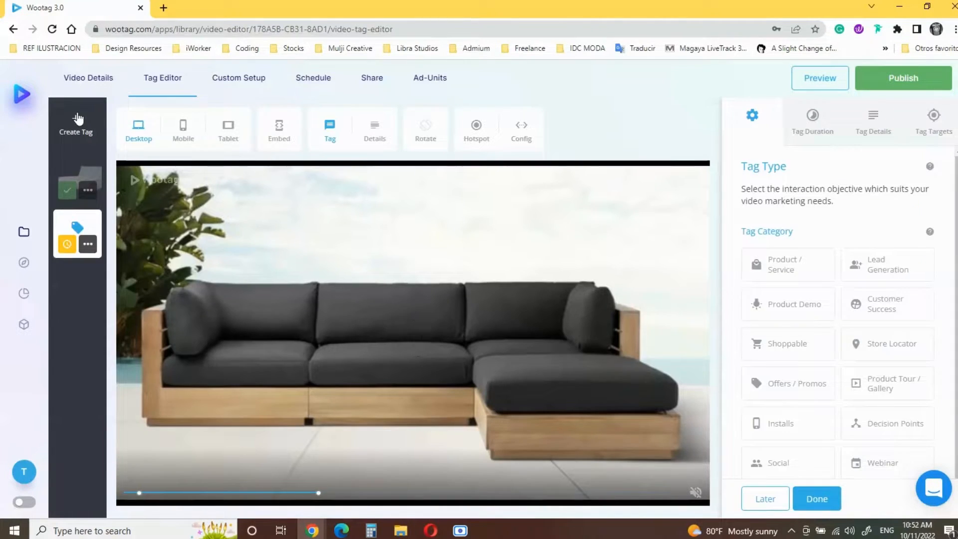
# Set the new tag's category to Shoppable with the Purchase subcategory, and paste the product page link as its site link
pyautogui.click(789, 343)
pyautogui.click(790, 343)
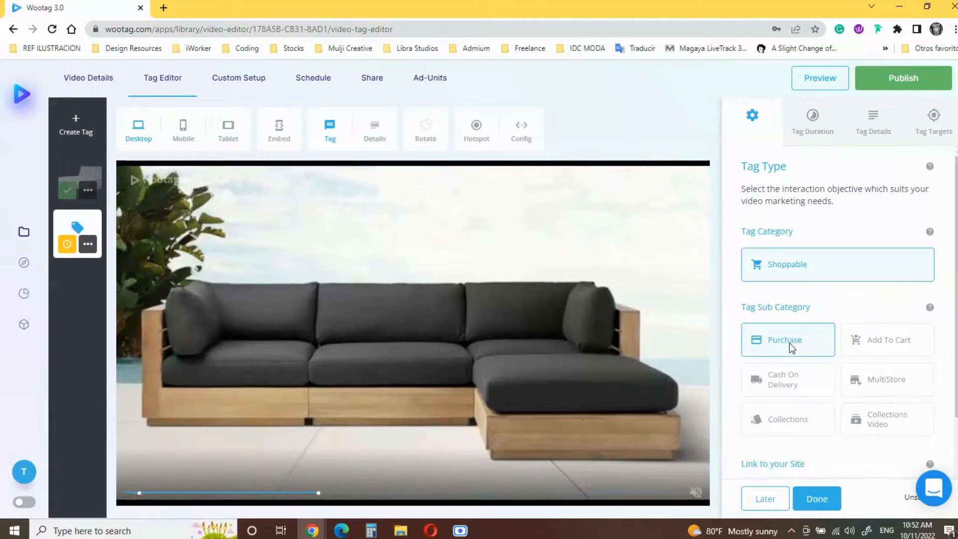
pyautogui.scroll(-2, 790, 343)
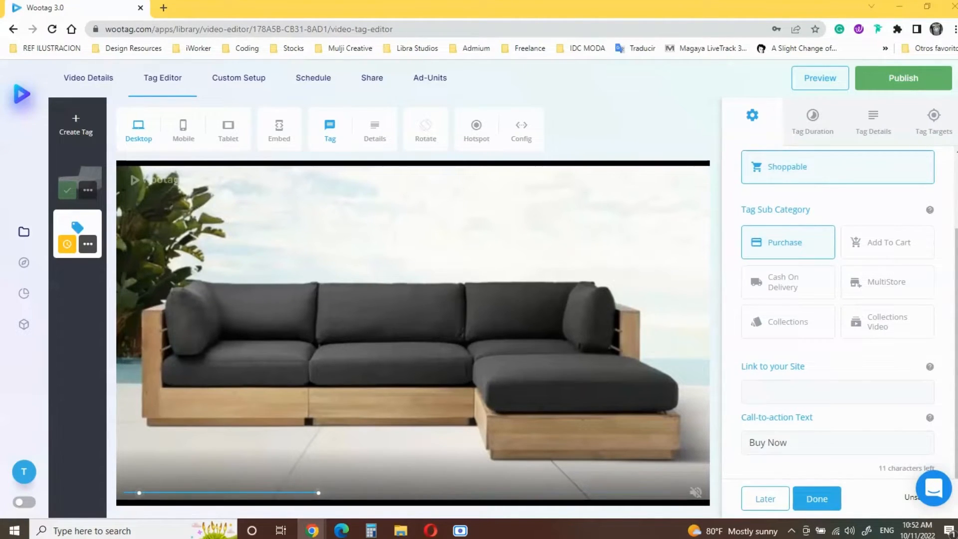
pyautogui.hotkey('ctrl', 'v')
# Give the tag the preview title "Bal Harbour Outdoor 4-Piece Sectional" and the front-view picture of the sectional as preview image
pyautogui.click(813, 115)
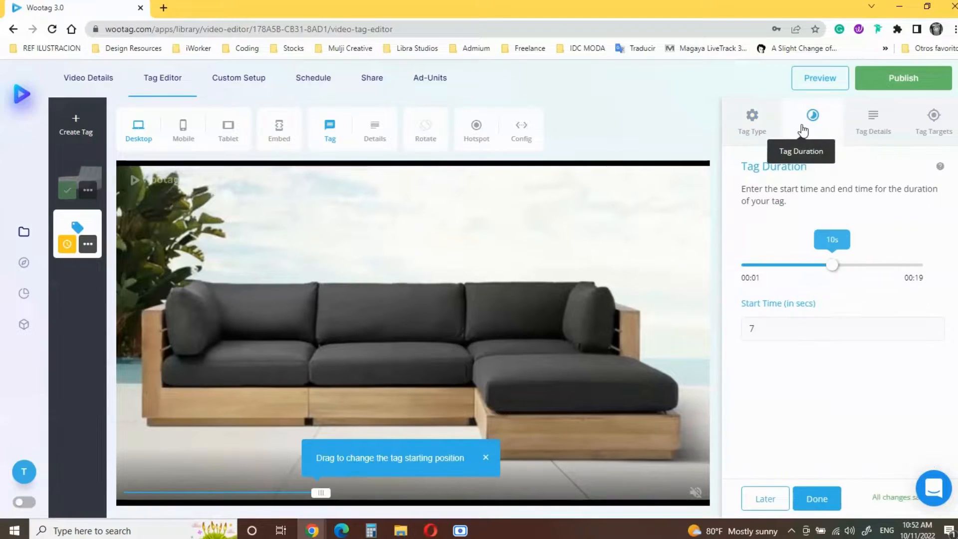
pyautogui.click(866, 124)
pyautogui.click(807, 331)
pyautogui.write('Bal Harbour Outdoor 4-Piece Sectional')
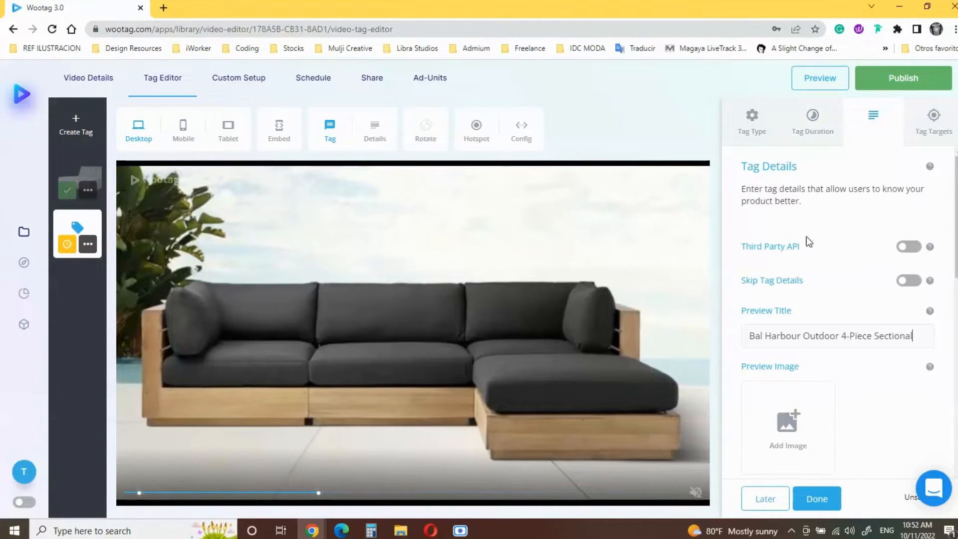
pyautogui.click(792, 414)
pyautogui.click(628, 200)
pyautogui.click(792, 373)
# Add the side-view picture of the sectional to the tag's media and apply the saved beige tag color
pyautogui.scroll(-5, 838, 259)
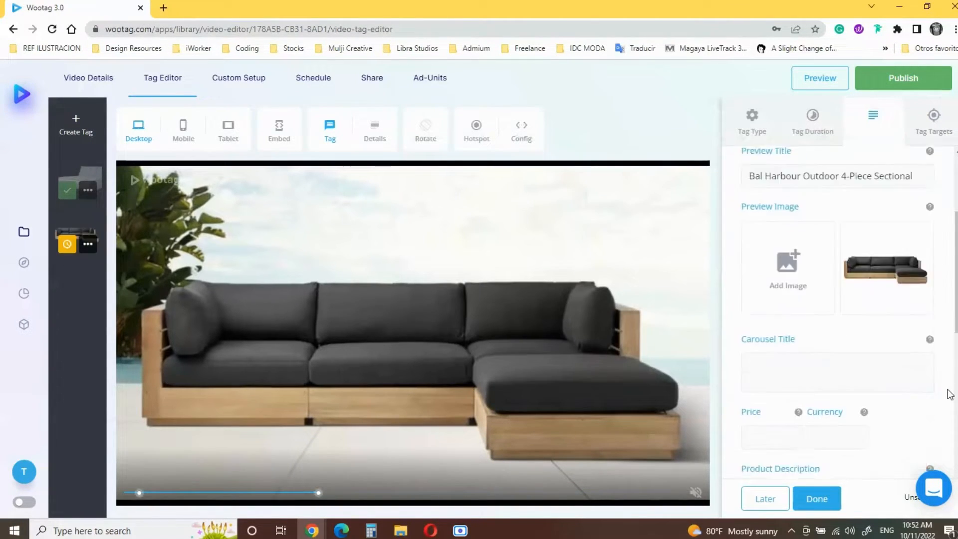
pyautogui.click(824, 256)
pyautogui.click(552, 203)
pyautogui.click(792, 373)
pyautogui.click(916, 401)
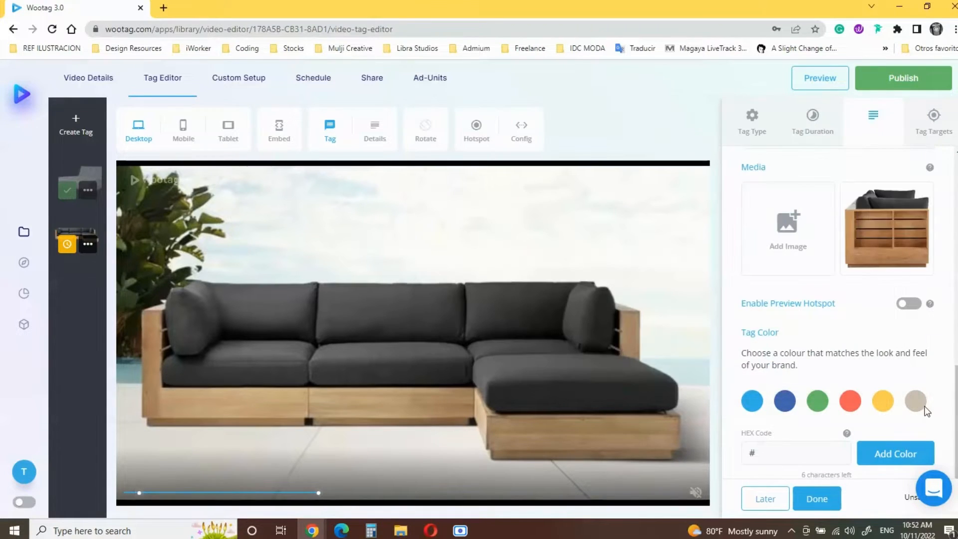
# Enable Skip Tag Details for the sectional's tag and finish the tag from its target settings
pyautogui.scroll(5, 898, 350)
pyautogui.click(910, 279)
pyautogui.click(934, 119)
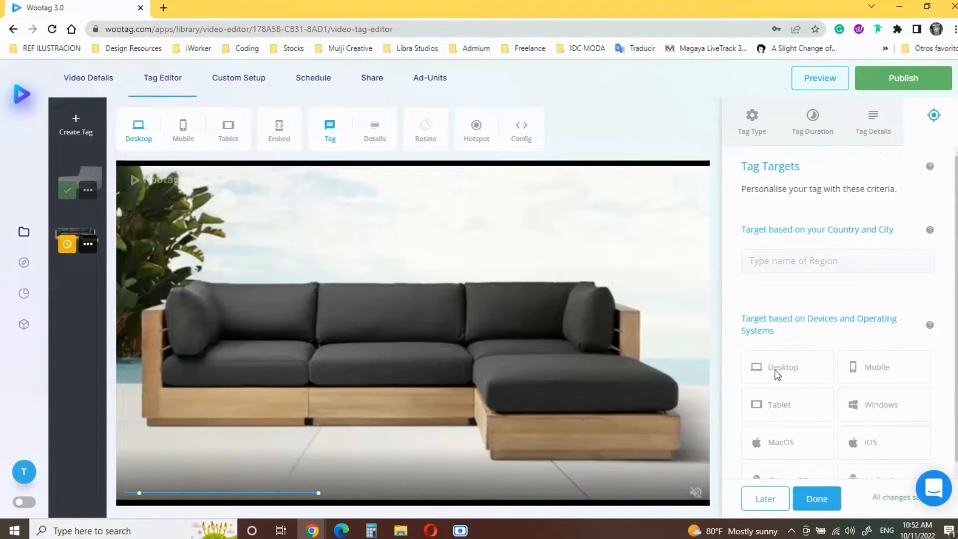
pyautogui.click(817, 499)
# Play the video up to the outdoor dining table scene, pause it and create a new tag there
pyautogui.click(424, 349)
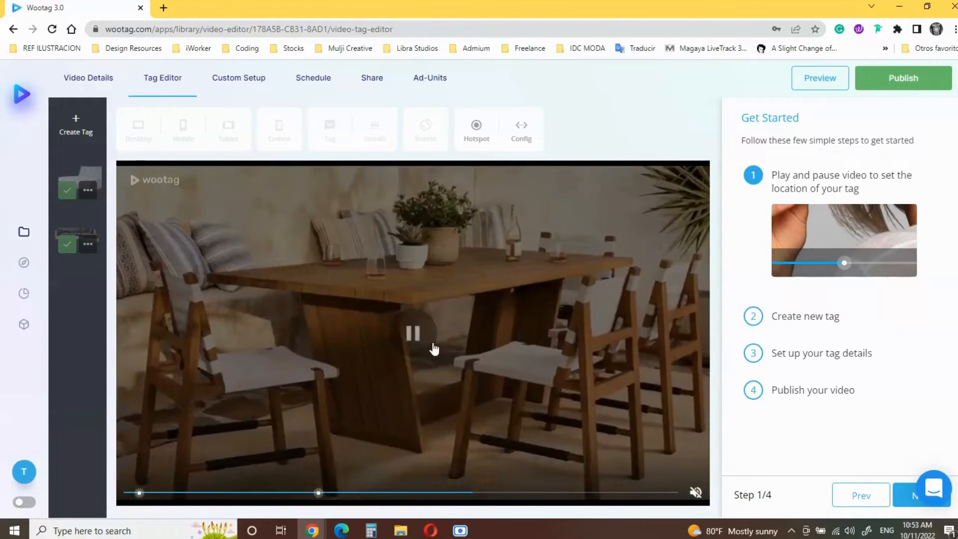
pyautogui.click(430, 344)
pyautogui.click(75, 125)
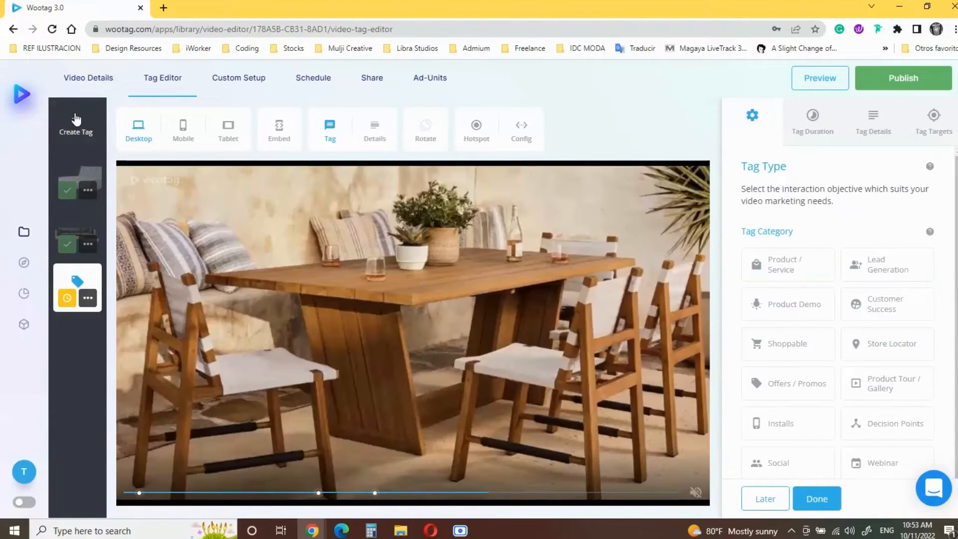
# Set the dining table tag's category to Shoppable and paste the product page link as its site link
pyautogui.click(773, 344)
pyautogui.rightClick(789, 388)
pyautogui.click(798, 292)
# Give the tag the preview title "Warwick Outdoor Dining Table 87" Natural" and the dining table picture as preview image
pyautogui.click(813, 120)
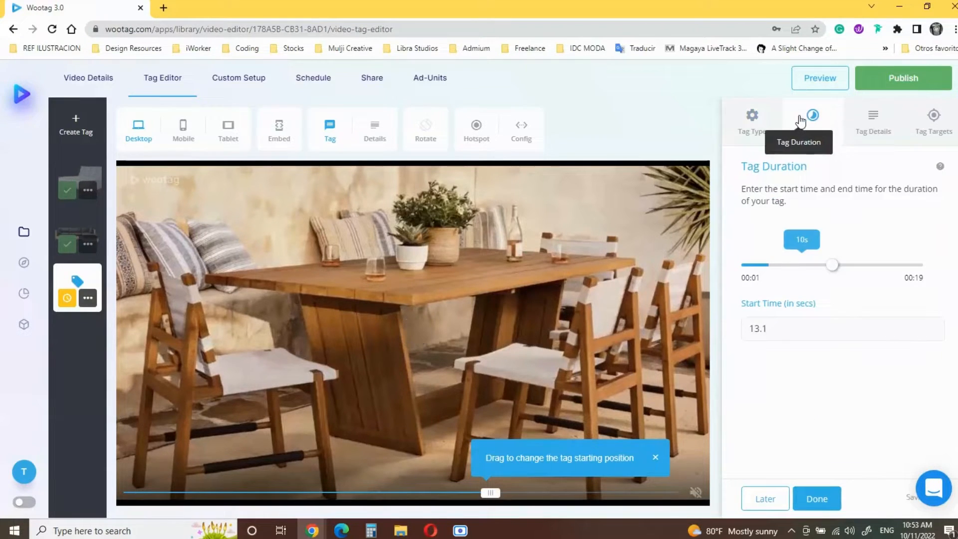
pyautogui.click(880, 117)
pyautogui.rightClick(792, 274)
pyautogui.click(792, 363)
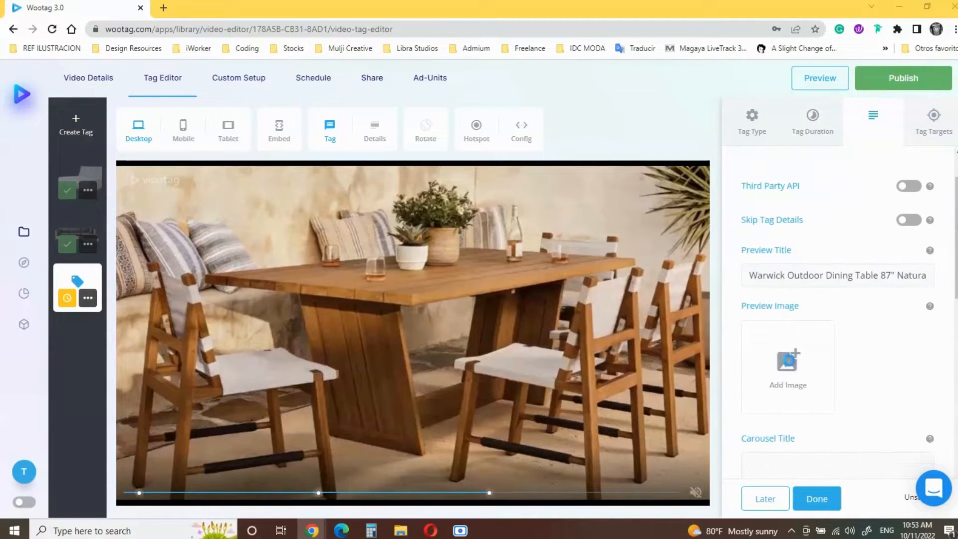
pyautogui.click(790, 360)
pyautogui.scroll(-2, 883, 226)
pyautogui.click(554, 278)
pyautogui.click(792, 372)
# Add a product picture of the dining table to the tag's media
pyautogui.scroll(-4, 945, 378)
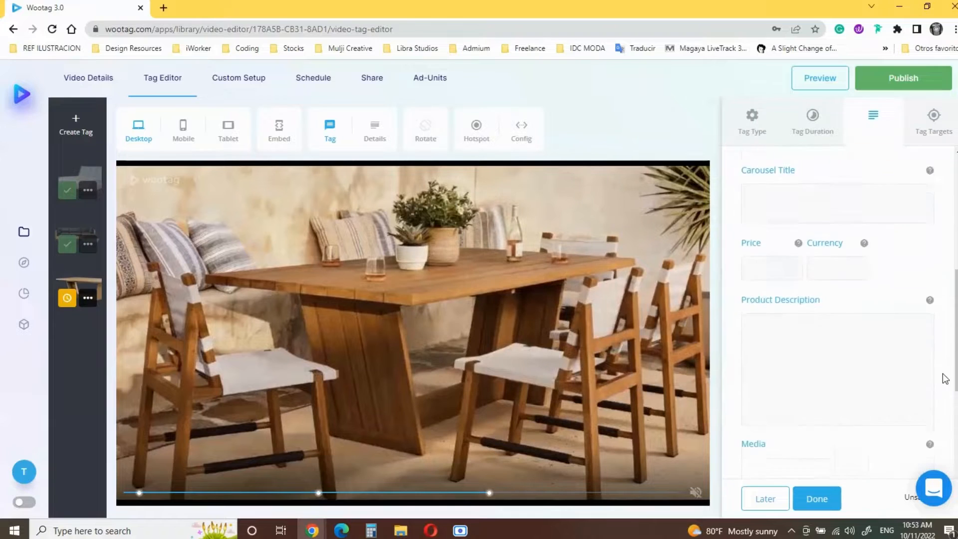
pyautogui.scroll(-5, 945, 379)
pyautogui.click(787, 349)
pyautogui.doubleClick(706, 280)
pyautogui.scroll(-3, 913, 405)
# Enable Skip Tag Details for the dining table's tag and finish the tag from its target settings
pyautogui.scroll(10, 912, 405)
pyautogui.click(909, 279)
pyautogui.click(934, 120)
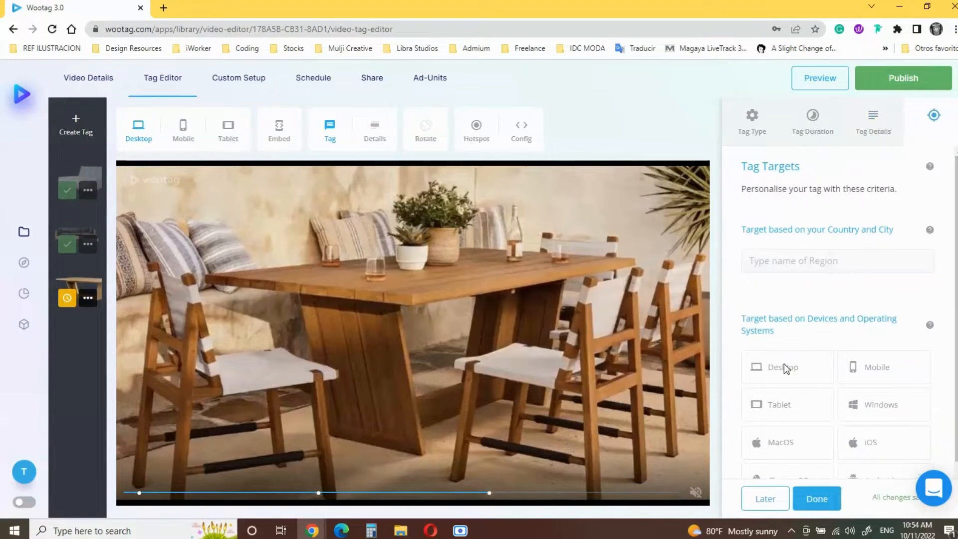
pyautogui.click(817, 498)
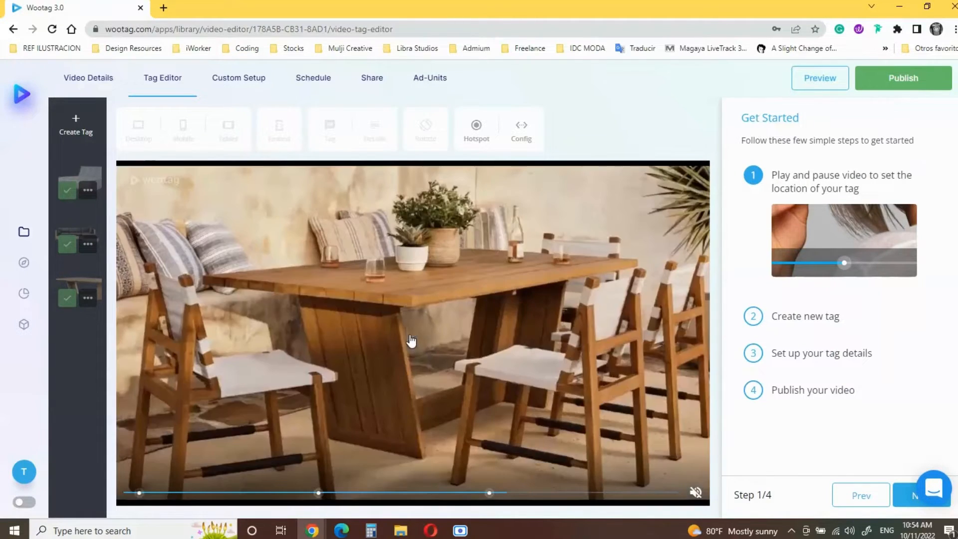
# Play the video up to the closing "Shop Wind & Stone Designs" screen, pause it and create a new tag there
pyautogui.click(411, 341)
pyautogui.click(411, 341)
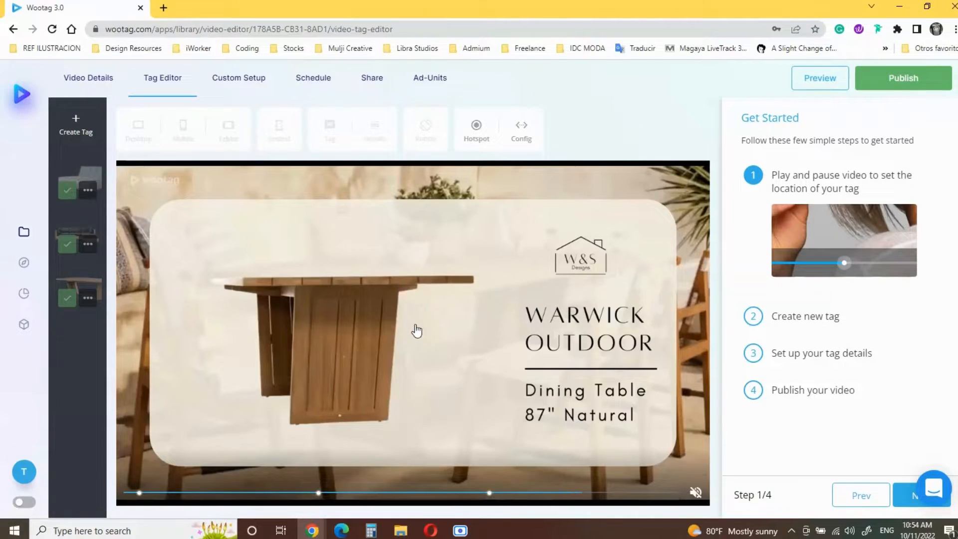
pyautogui.click(412, 331)
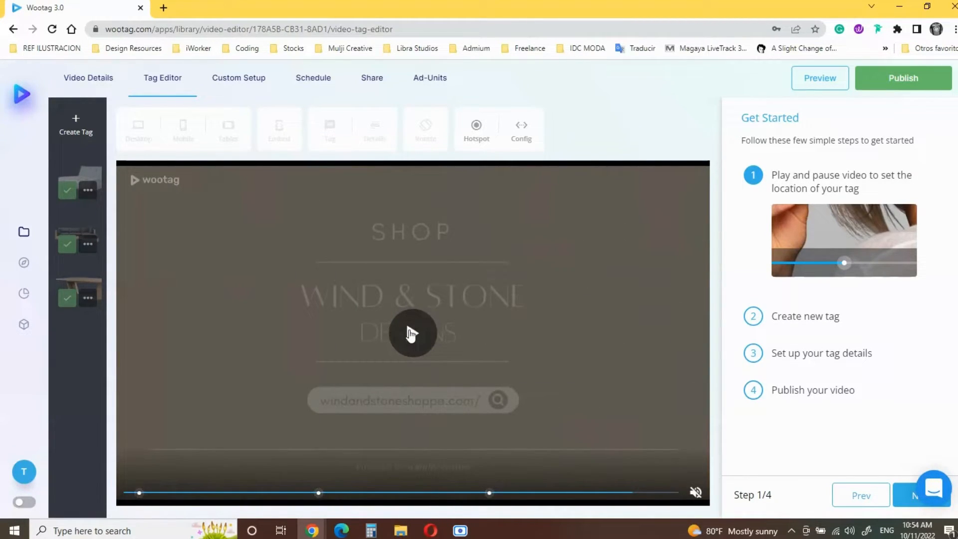
pyautogui.click(75, 123)
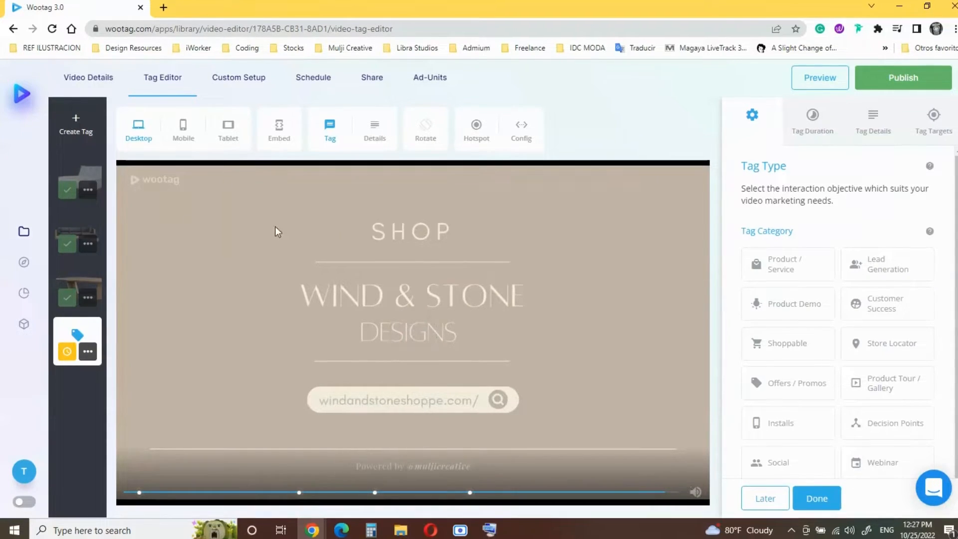
# Set the closing screen tag's category to Product / Service with the Offerings subcategory
pyautogui.click(764, 266)
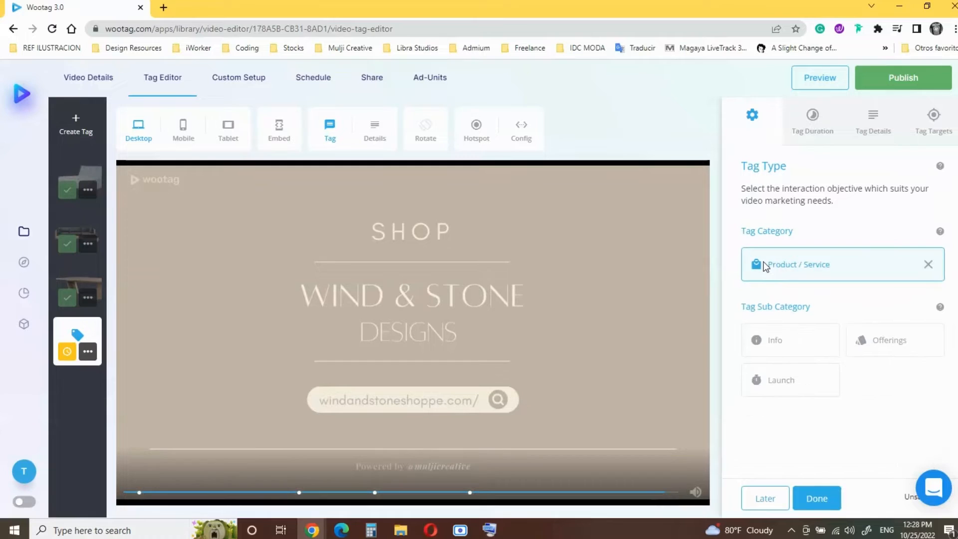
pyautogui.click(894, 344)
pyautogui.scroll(-1, 904, 373)
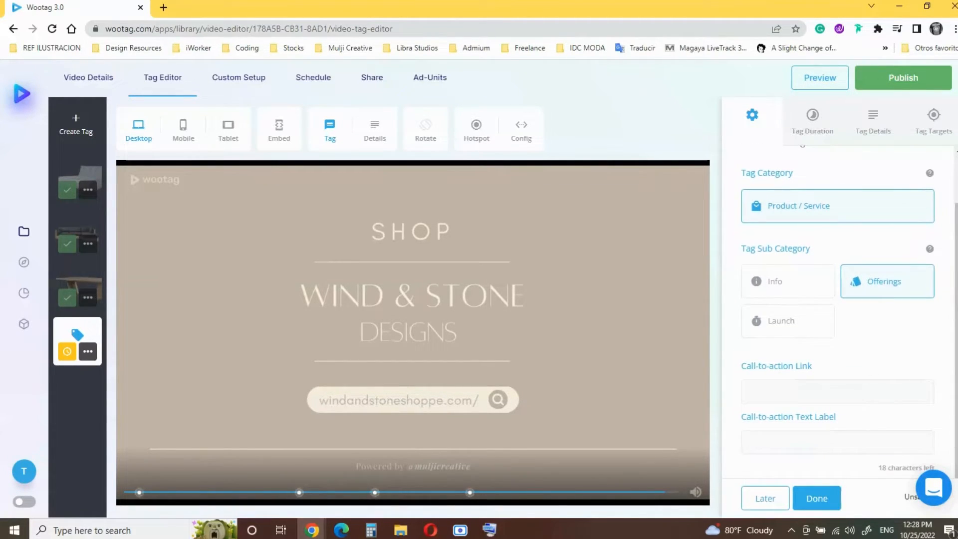
# Paste the windandstonedesigns.com shop address as the call-to-action link and label it "Shop Now!"
pyautogui.click(809, 400)
pyautogui.rightClick(795, 391)
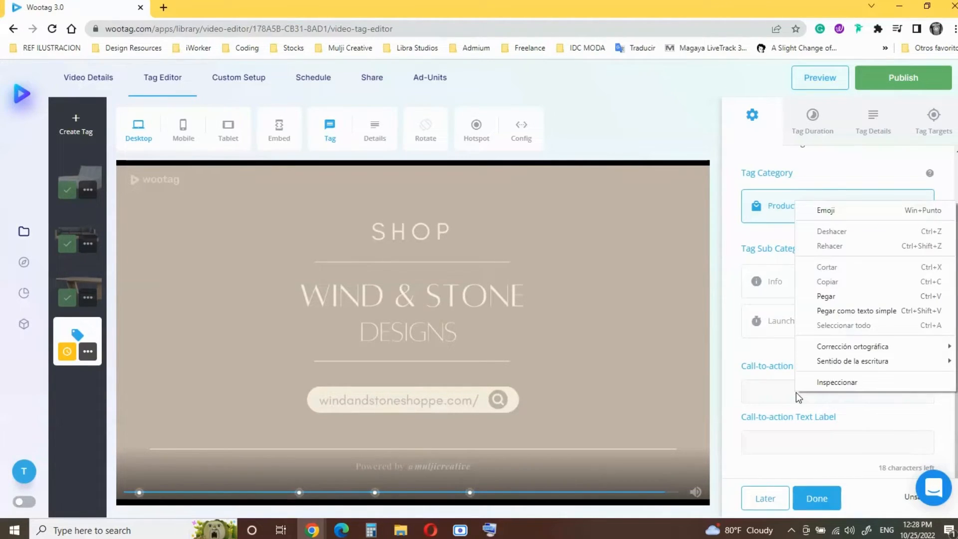
pyautogui.click(819, 296)
pyautogui.click(786, 449)
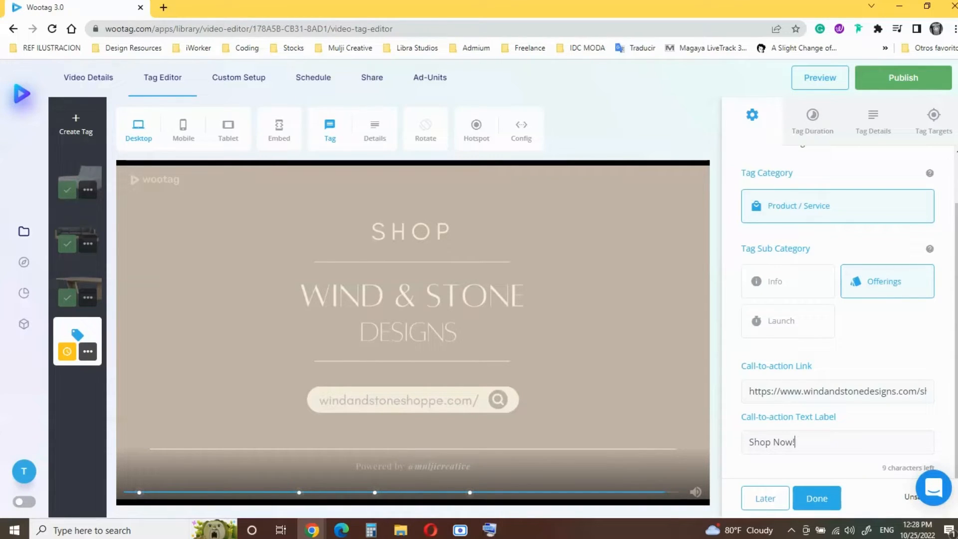
# Give the tag the preview title "Shop for more!" and apply the Overlay Theme
pyautogui.click(802, 120)
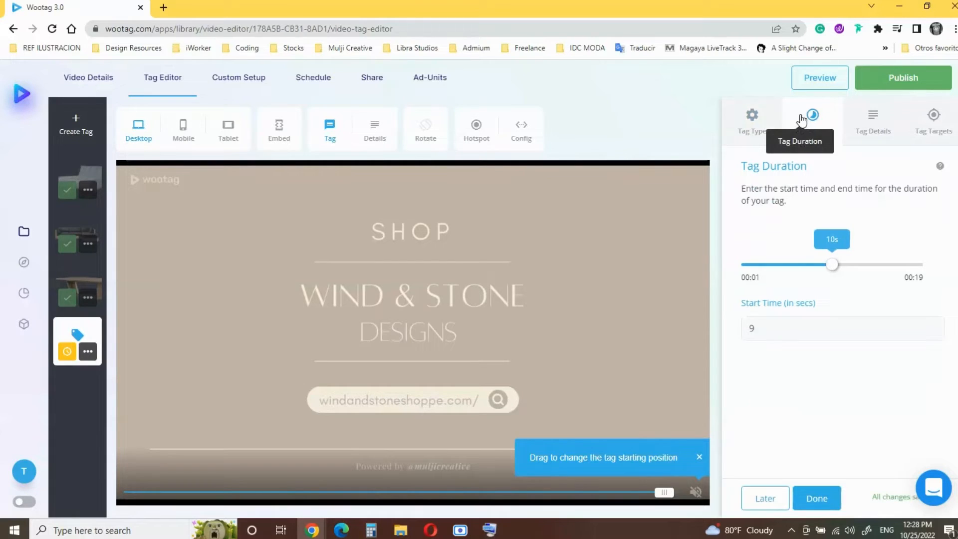
pyautogui.click(874, 132)
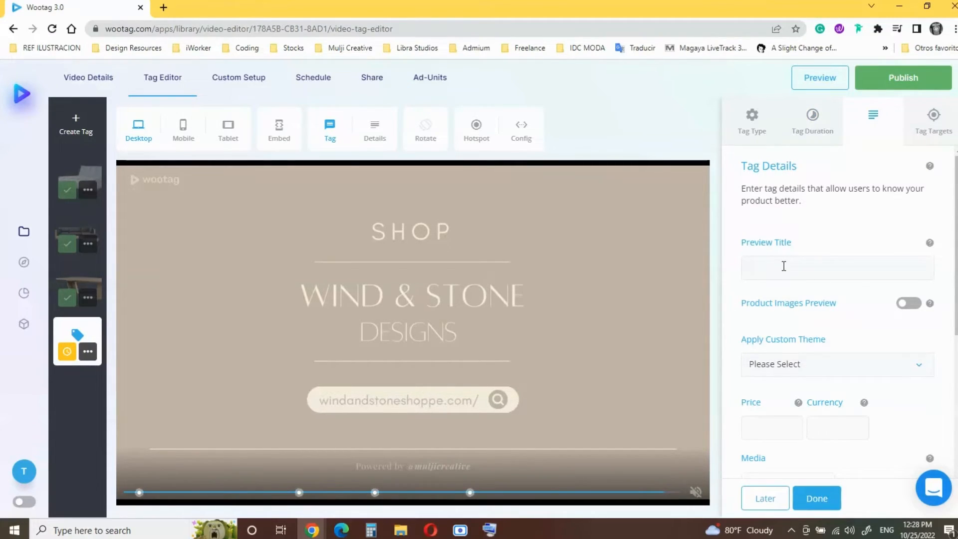
pyautogui.write('Shop for more!')
pyautogui.click(895, 376)
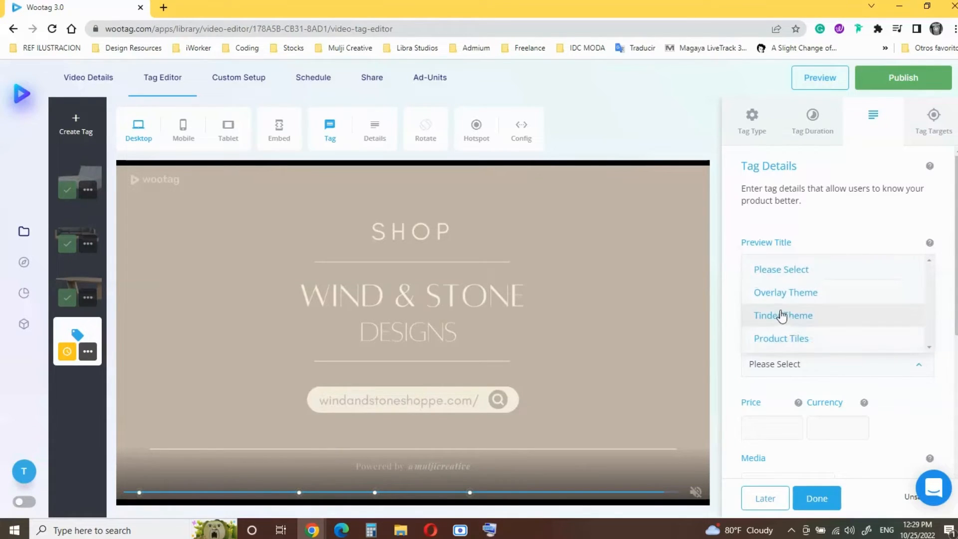
pyautogui.click(779, 294)
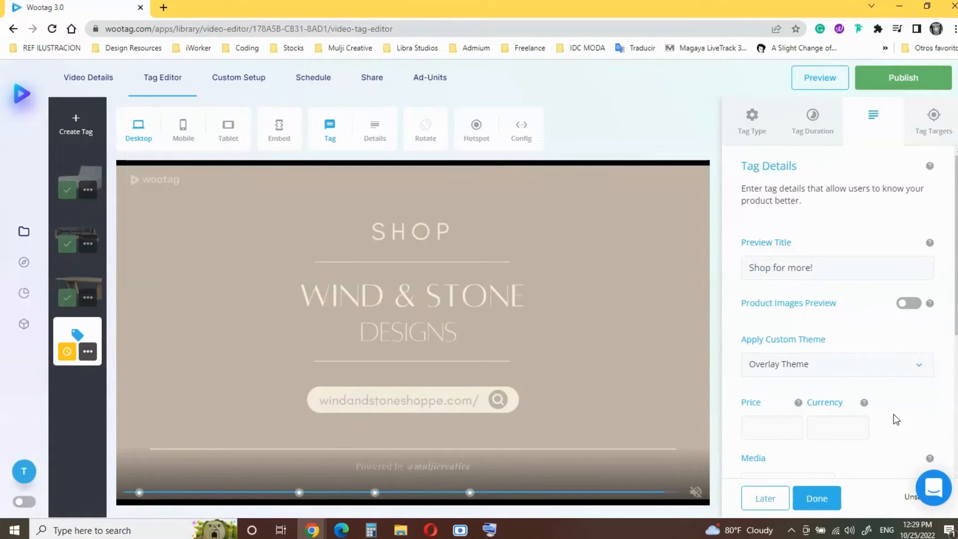
pyautogui.scroll(-5, 896, 420)
pyautogui.scroll(1, 896, 420)
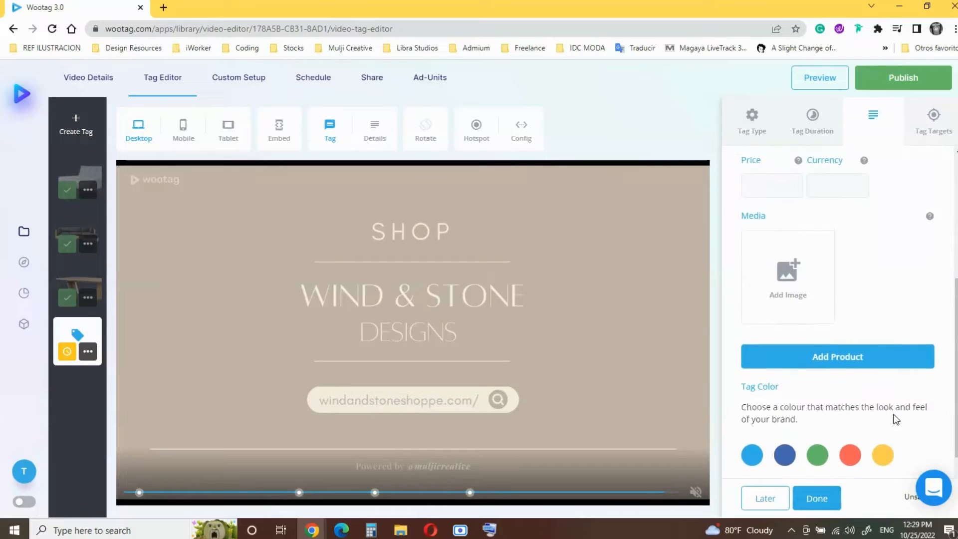
# Add the Transparent_B-removebg-preview logo from the W_AND_STONE folder as the closing tag's media image
pyautogui.click(795, 267)
pyautogui.click(621, 290)
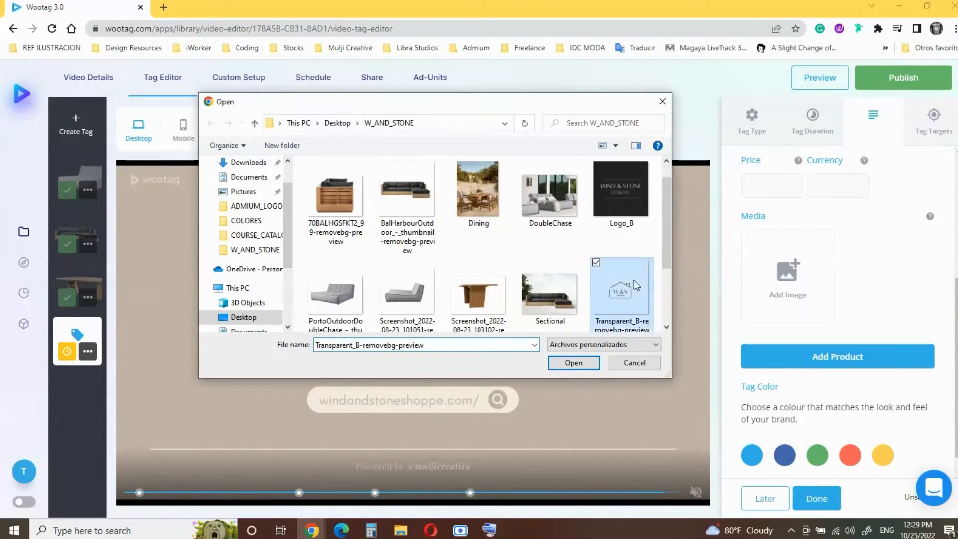
pyautogui.click(574, 363)
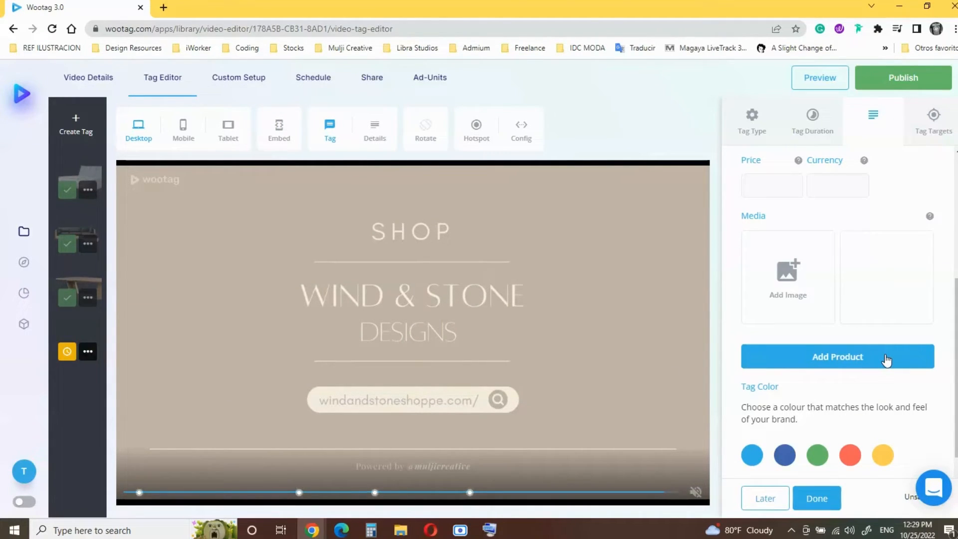
pyautogui.scroll(-1, 886, 360)
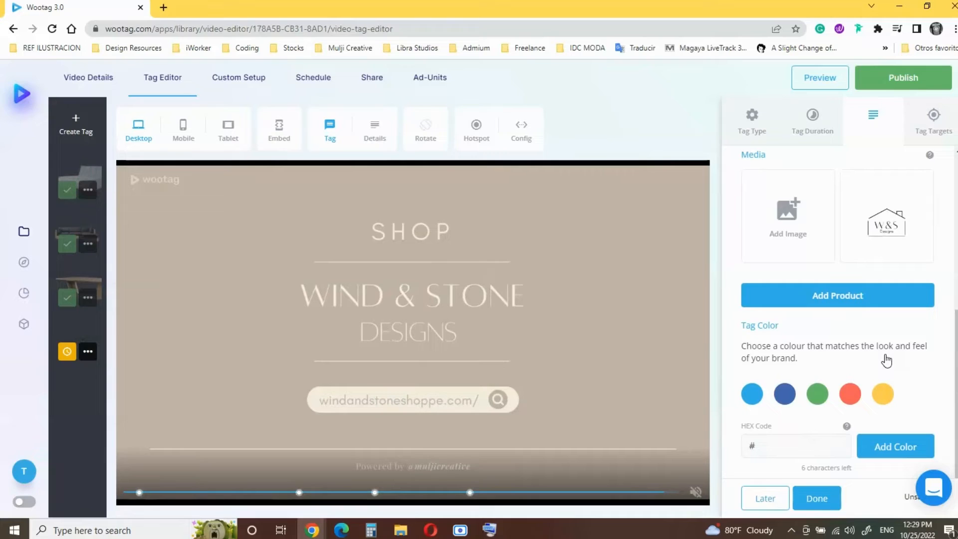
# Target the closing tag at Desktop and Tablet devices with their operating systems, and finish the tag
pyautogui.scroll(5, 887, 361)
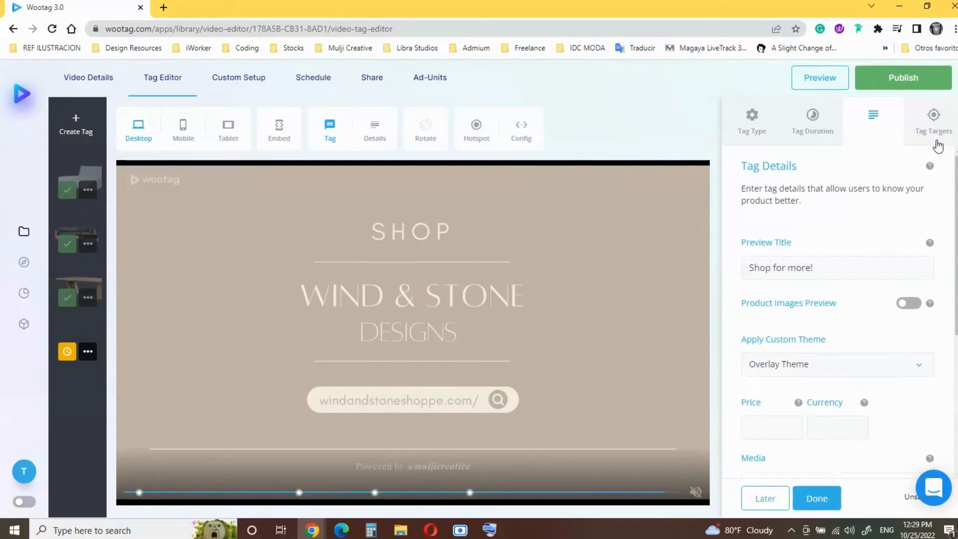
pyautogui.click(932, 120)
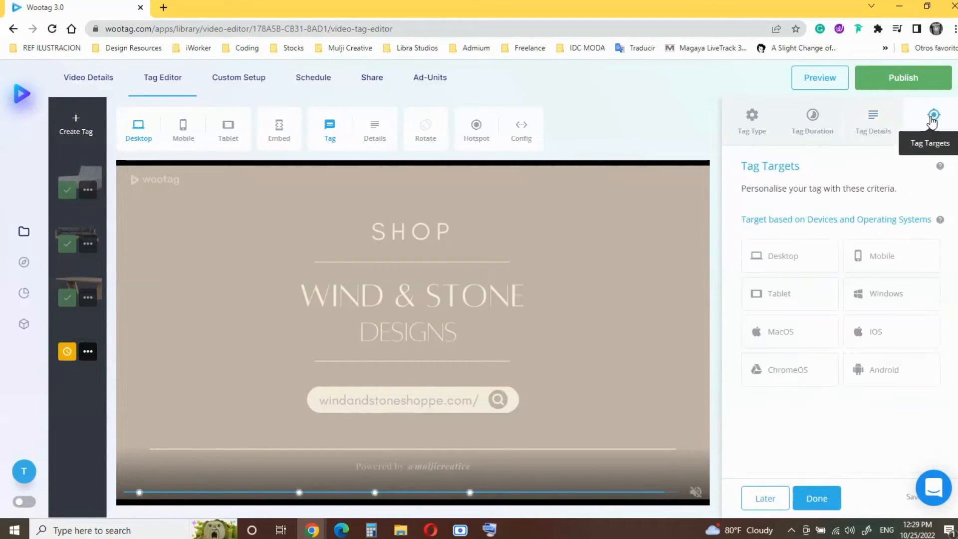
pyautogui.click(794, 383)
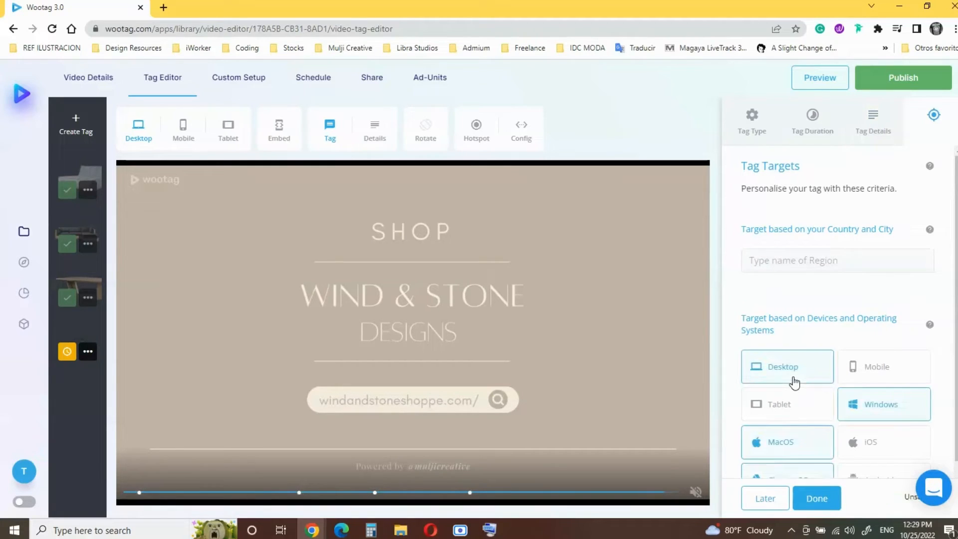
pyautogui.scroll(-1, 795, 383)
pyautogui.click(794, 381)
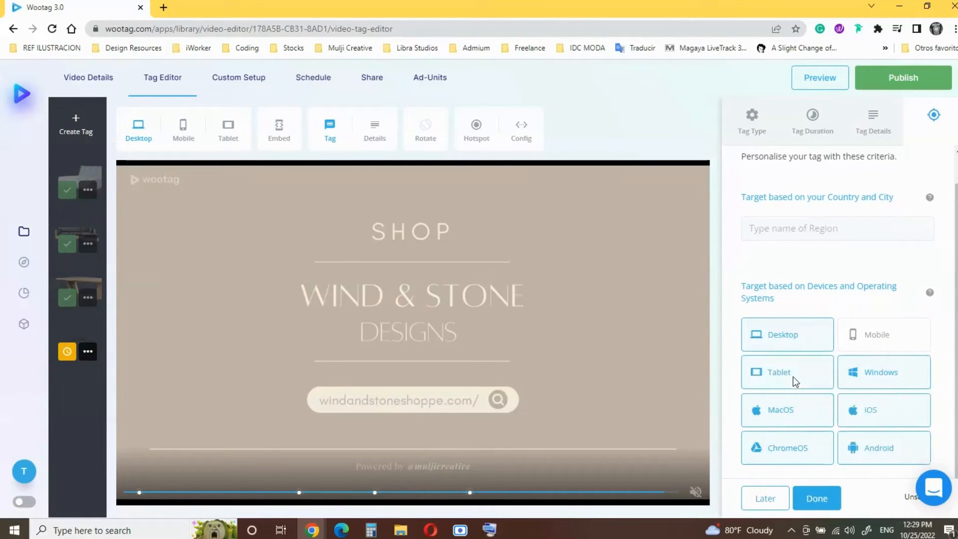
pyautogui.click(809, 498)
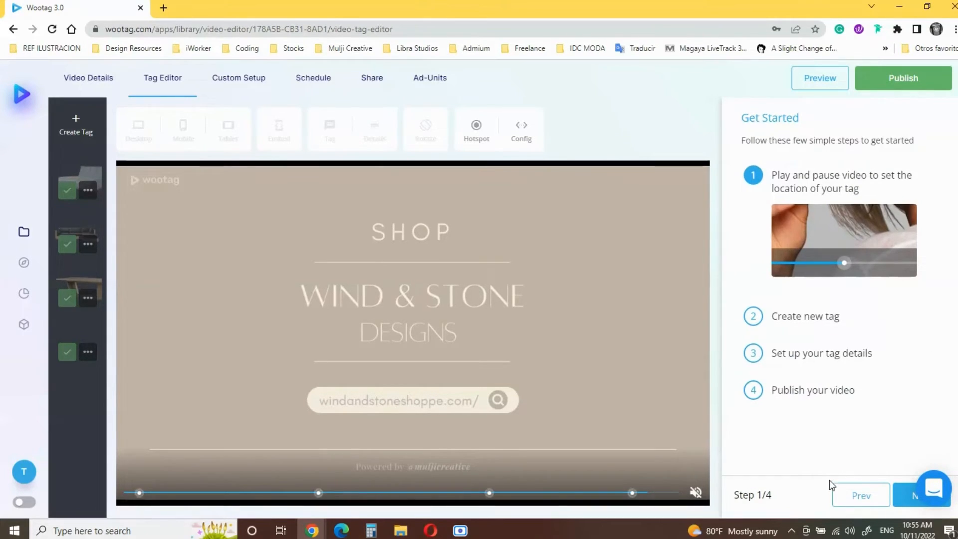
# Open the preview of the tagged video in the desktop view
pyautogui.click(814, 89)
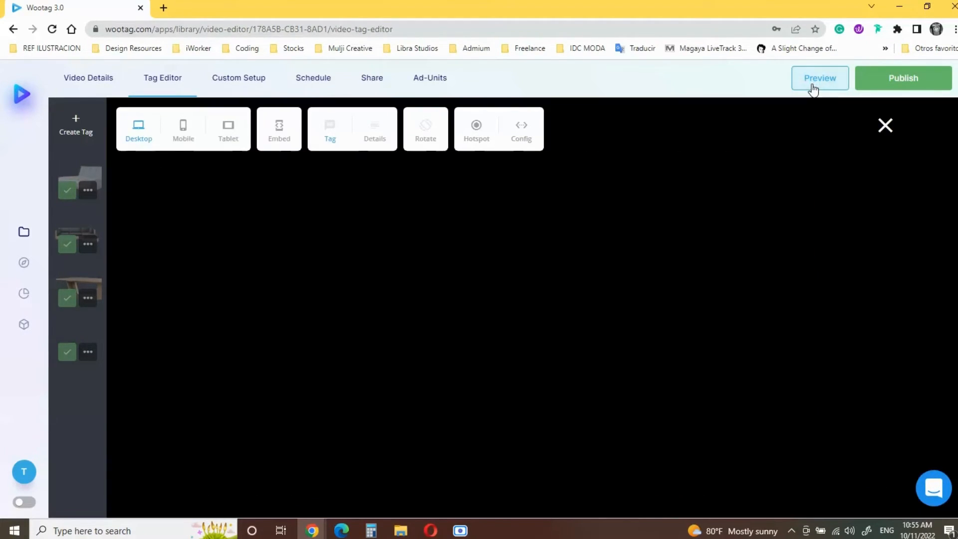